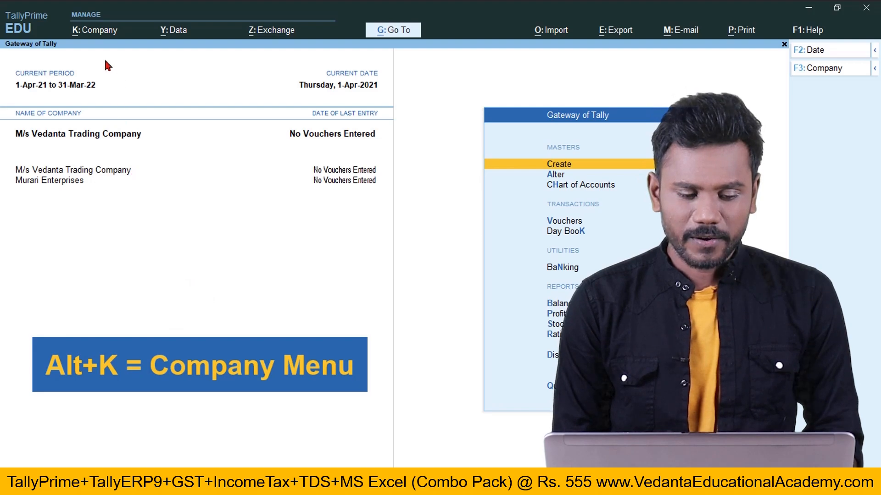
Create and save a company named M/s Sumedha Enterprises, and close its features screen without changing any settings.
{"action": "left_click", "coordinate": [98, 38]}
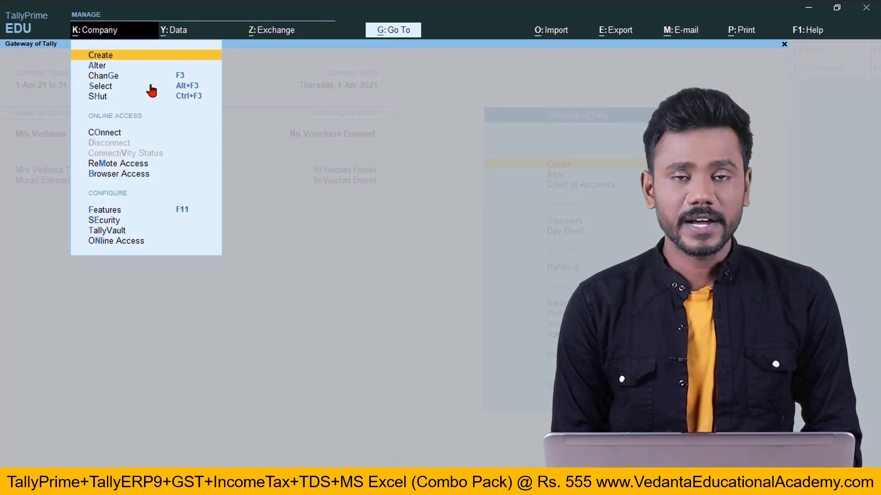
{"action": "key", "text": "Return"}
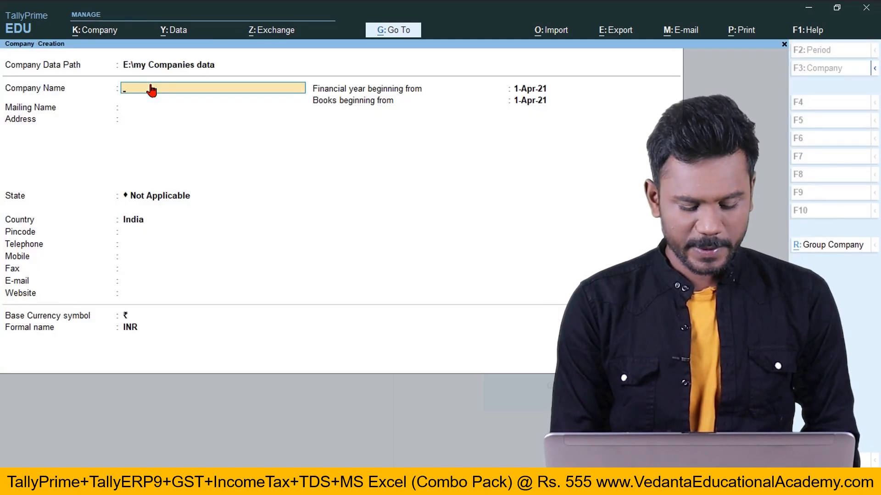
{"action": "type", "text": "M/s Sumedha Enterprises"}
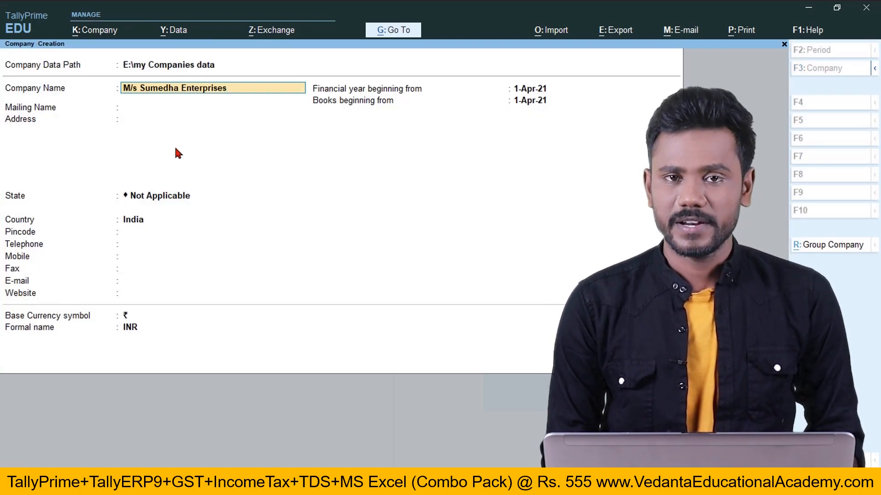
{"action": "key", "text": "ctrl"}
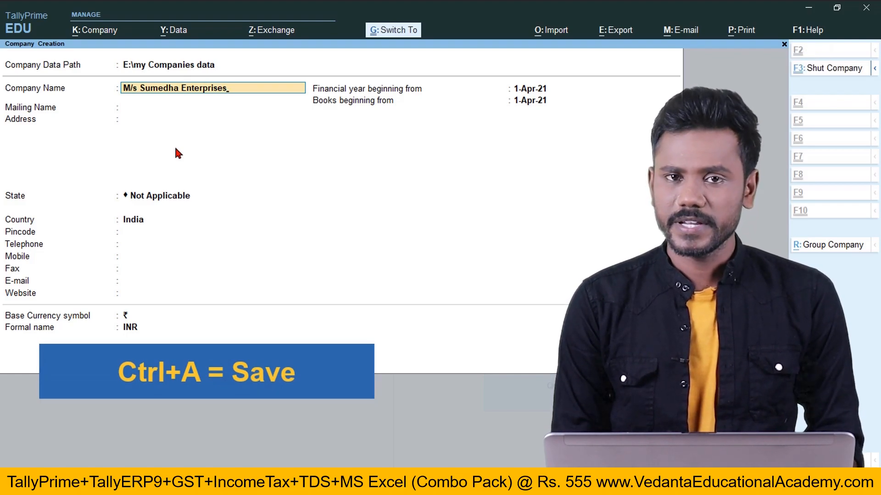
{"action": "key", "text": "ctrl+a"}
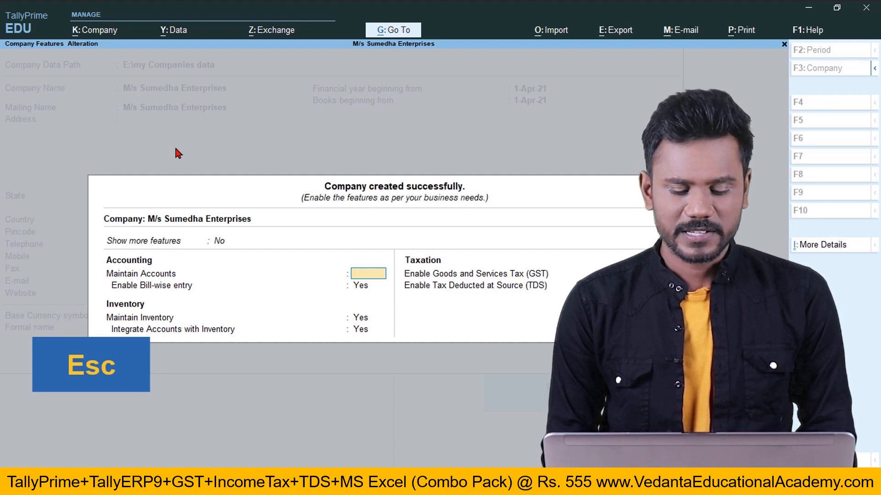
{"action": "key", "text": "Escape"}
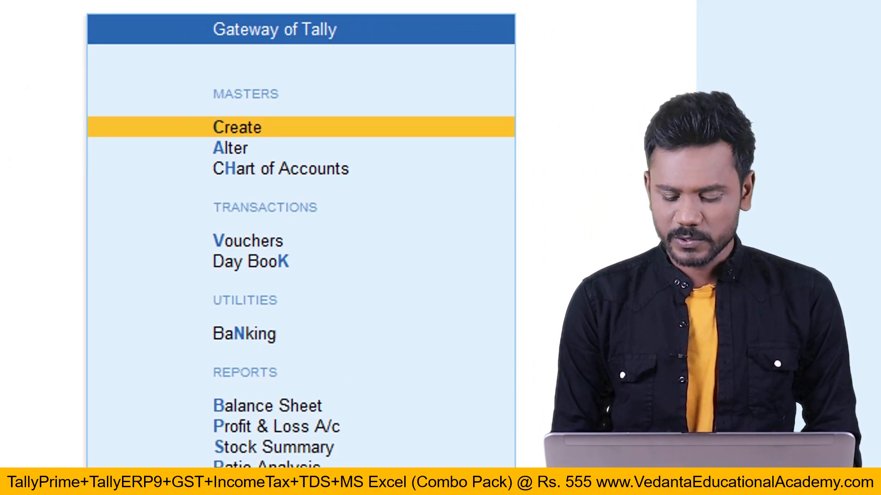
Start a new ledger and name it M/s. JS Enterprises, copying the name from the opening balances document in Word.
{"action": "key", "text": "Return"}
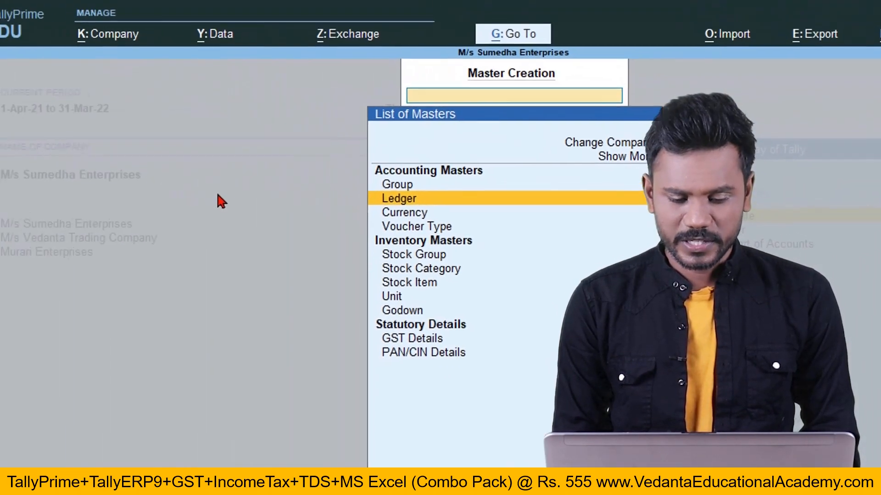
{"action": "key", "text": "Return"}
{"action": "key", "text": "alt+Tab"}
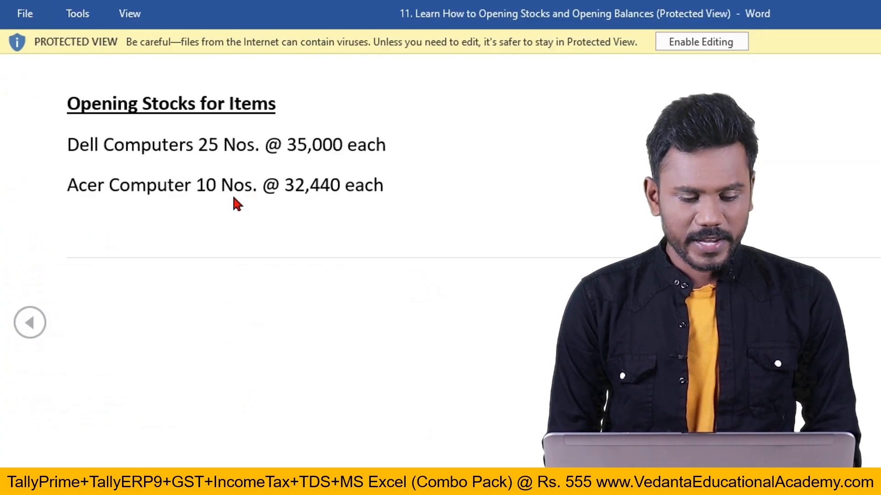
{"action": "scroll", "coordinate": [232, 194], "scroll_direction": "up", "scroll_amount": 1}
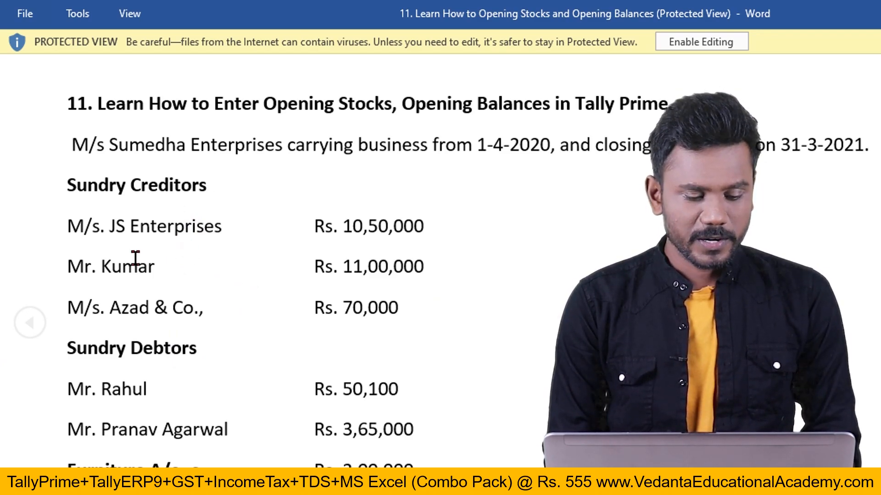
{"action": "left_click_drag", "start_coordinate": [71, 228], "coordinate": [222, 222]}
{"action": "key", "text": "ctrl+c"}
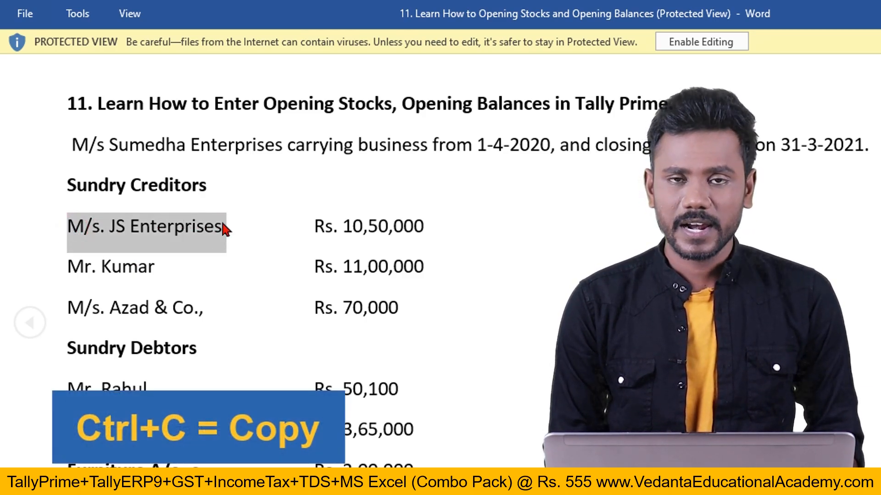
{"action": "key", "text": "alt+Tab"}
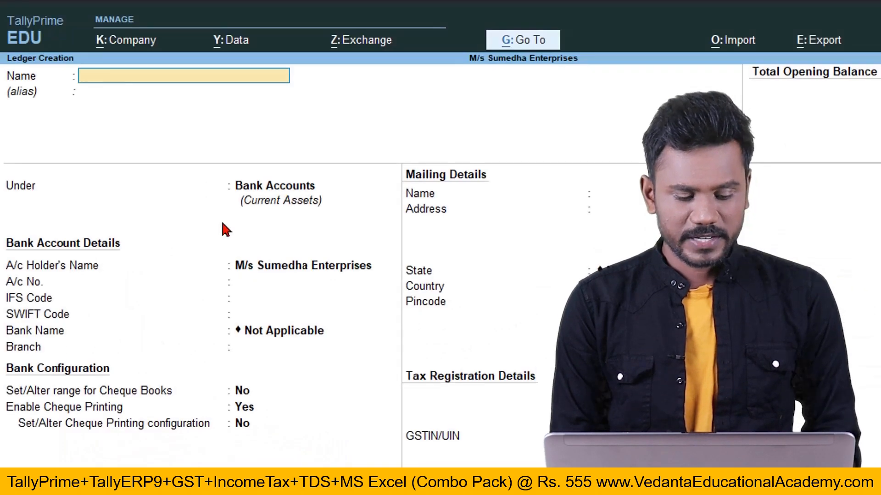
{"action": "key", "text": "ctrl+v"}
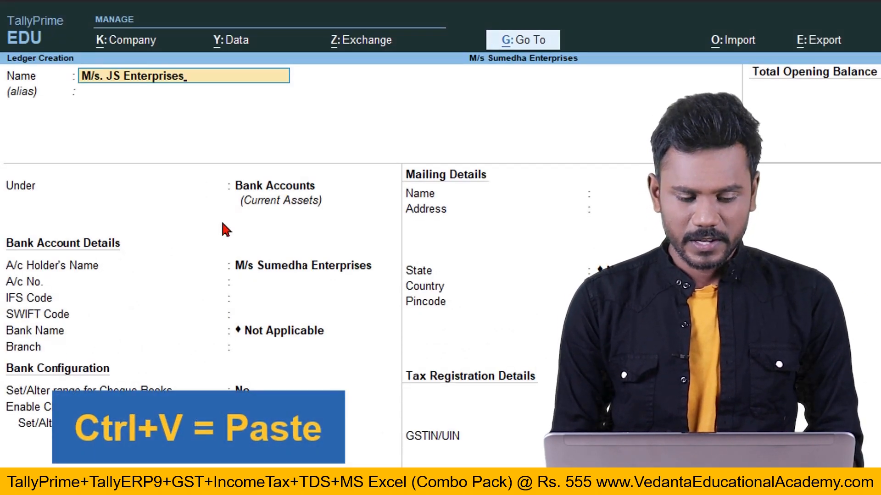
Place the M/s. JS Enterprises ledger under Sundry Creditors, keeping the default bill-by-bill, mailing and tax registration details.
{"action": "key", "text": "Return"}
{"action": "type", "text": "Sun"}
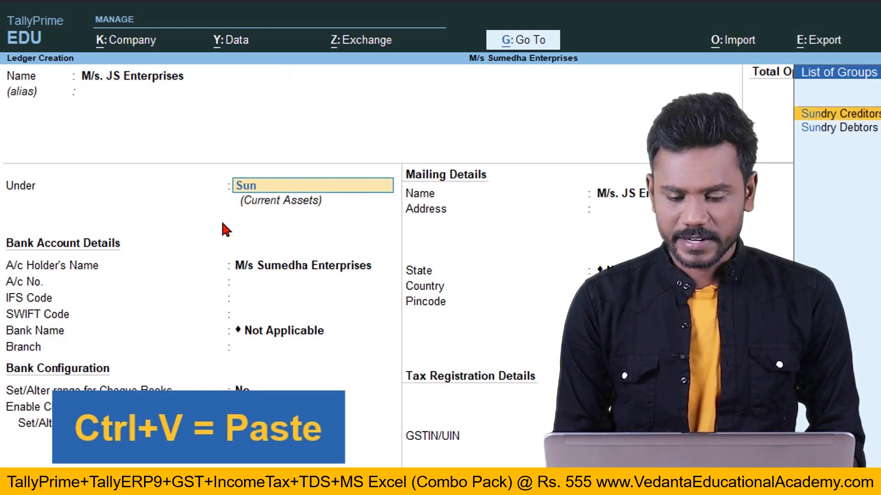
{"action": "key", "text": "Return"}
{"action": "key", "text": "Return"}
{"action": "key", "text": "Return"}
{"action": "key", "text": "Return"}
{"action": "key", "text": "Return"}
{"action": "key", "text": "Return"}
{"action": "key", "text": "Return"}
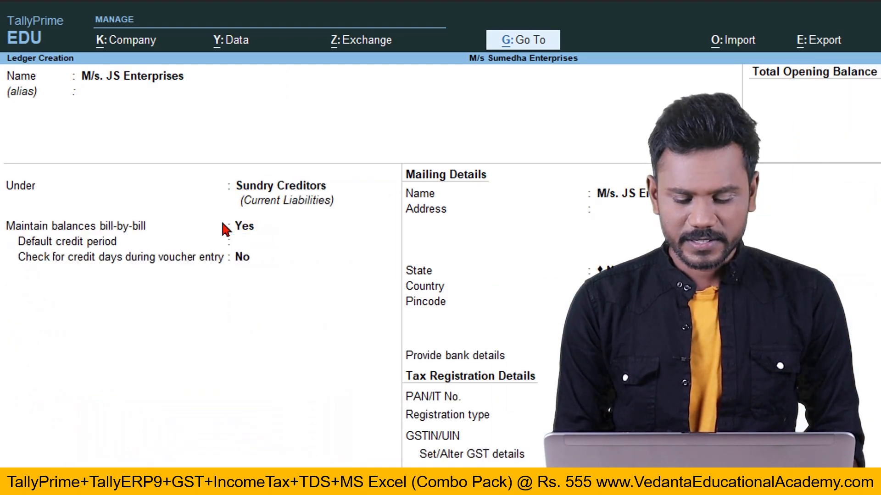
{"action": "key", "text": "Return"}
{"action": "key", "text": "Return"}
{"action": "key", "text": "Return"}
{"action": "key", "text": "Return"}
{"action": "key", "text": "Return"}
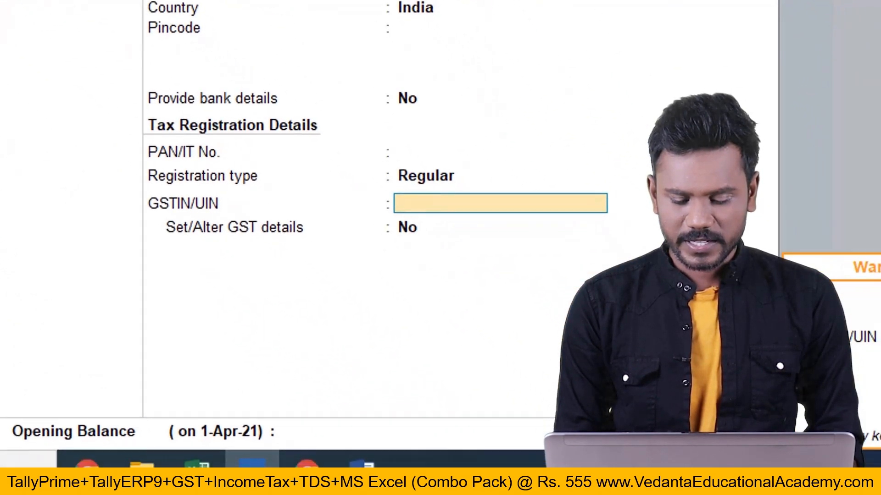
Set the M/s. JS Enterprises opening balance to 10,50,000 Cr and save the ledger.
{"action": "key", "text": "Return"}
{"action": "type", "text": "10,50,0"}
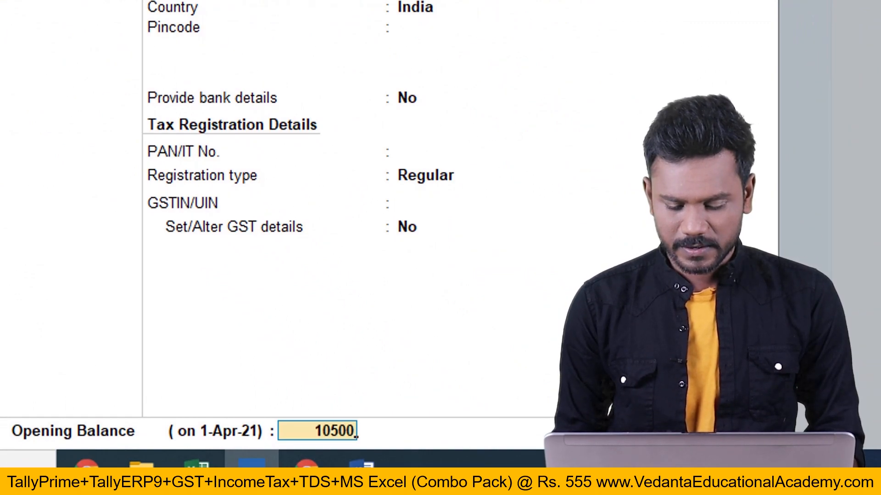
{"action": "type", "text": "00"}
{"action": "key", "text": "Return"}
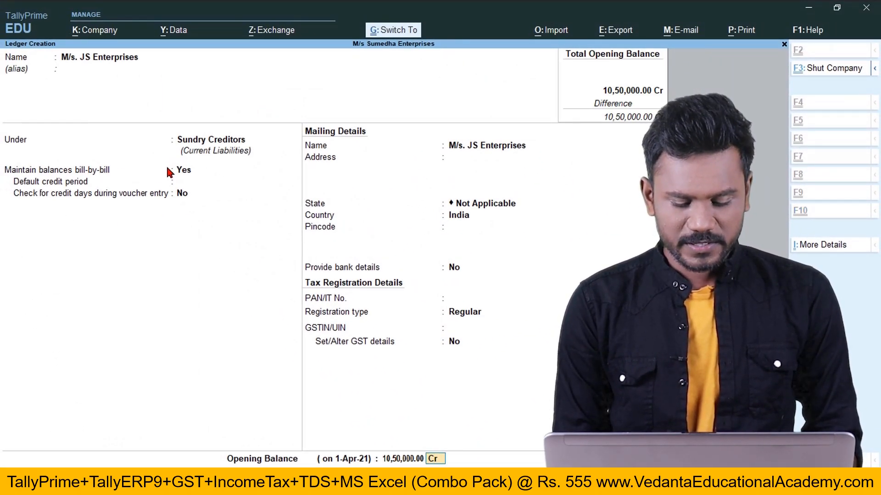
{"action": "key", "text": "ctrl+a"}
Copy the second sundry creditor's name from the Word document into the name of a new TallyPrime ledger.
{"action": "key", "text": "alt+Tab"}
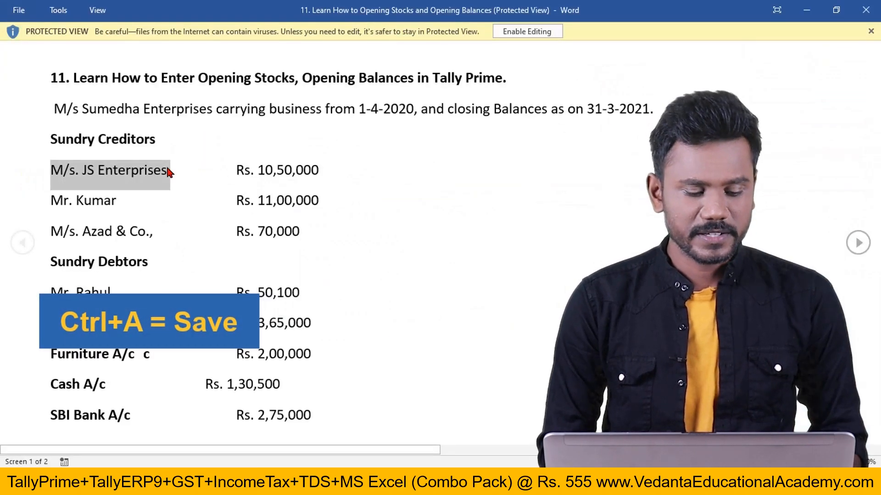
{"action": "left_click_drag", "start_coordinate": [51, 198], "coordinate": [107, 202]}
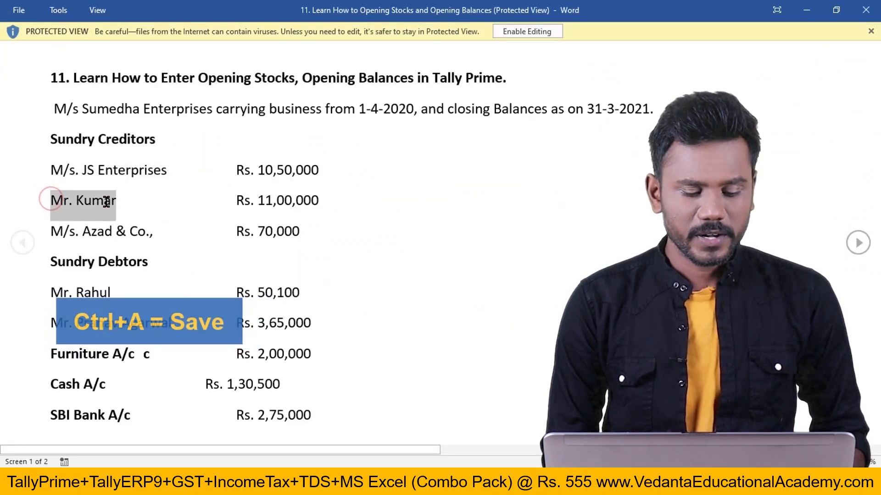
{"action": "key", "text": "alt+Tab"}
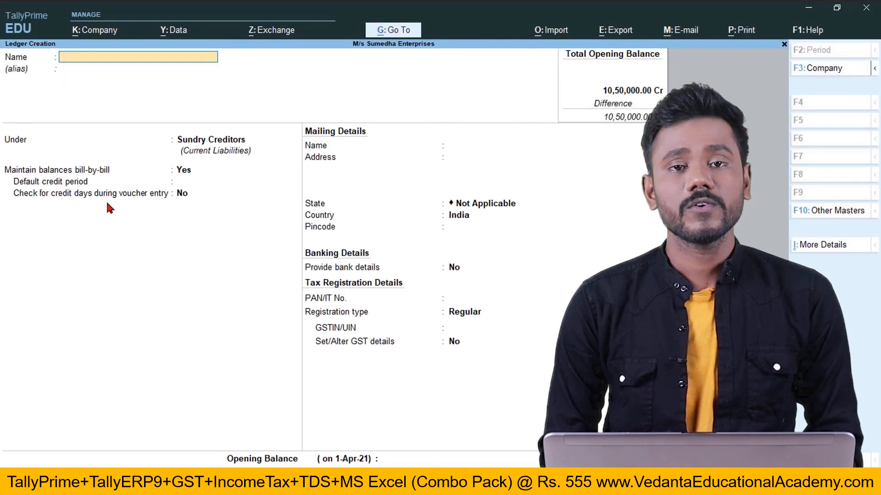
{"action": "key", "text": "ctrl+alt+v"}
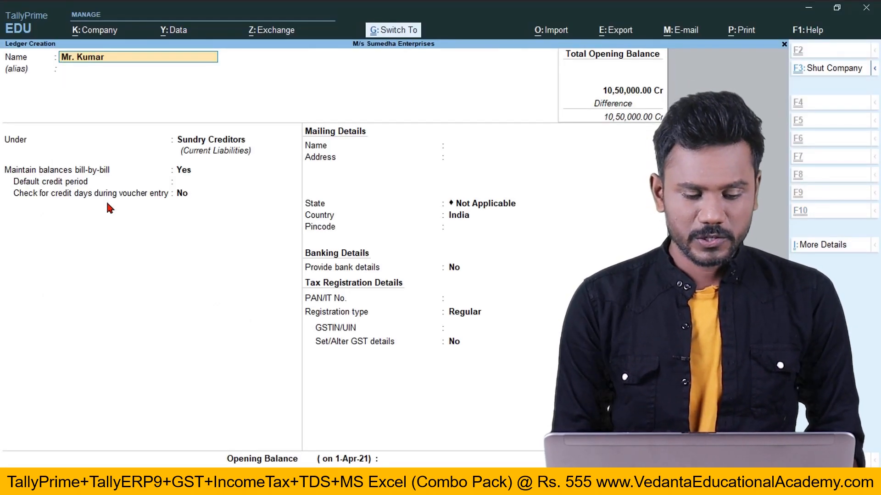
Keep Sundry Creditors and the default details for the second creditor, set the opening balance to 11,00,000 Cr, and save.
{"action": "key", "text": "Return"}
{"action": "key", "text": "Return"}
{"action": "key", "text": "Return"}
{"action": "key", "text": "Return"}
{"action": "key", "text": "Return"}
{"action": "key", "text": "Return"}
{"action": "key", "text": "Return"}
{"action": "key", "text": "Return"}
{"action": "key", "text": "Return"}
{"action": "key", "text": "Return"}
{"action": "key", "text": "Return"}
{"action": "key", "text": "Return"}
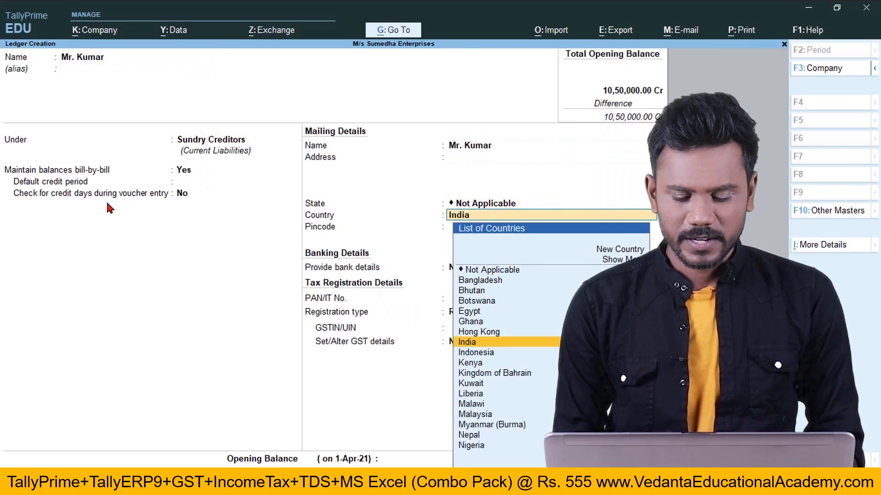
{"action": "key", "text": "Return"}
{"action": "key", "text": "Return"}
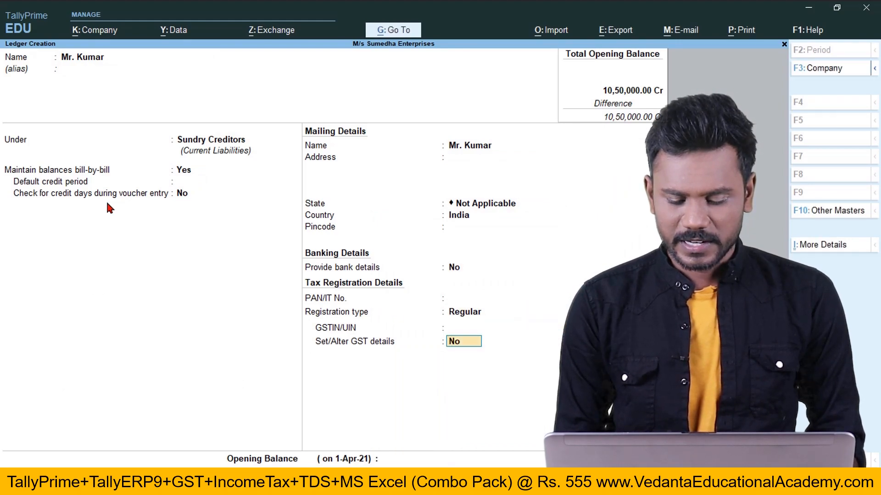
{"action": "type", "text": "11,00,000"}
{"action": "key", "text": "Return"}
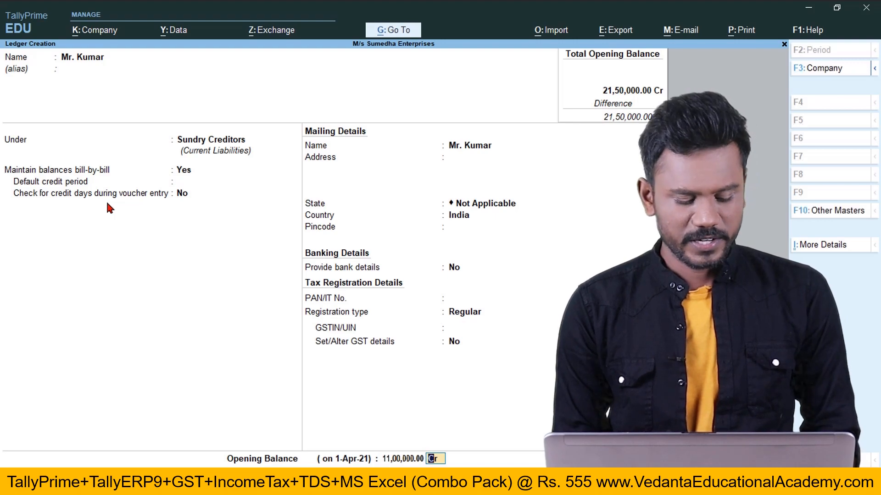
{"action": "key", "text": "Return"}
Name the next TallyPrime ledger M/s. Azad & Co., copying the name from the Word document.
{"action": "key", "text": "alt+Tab"}
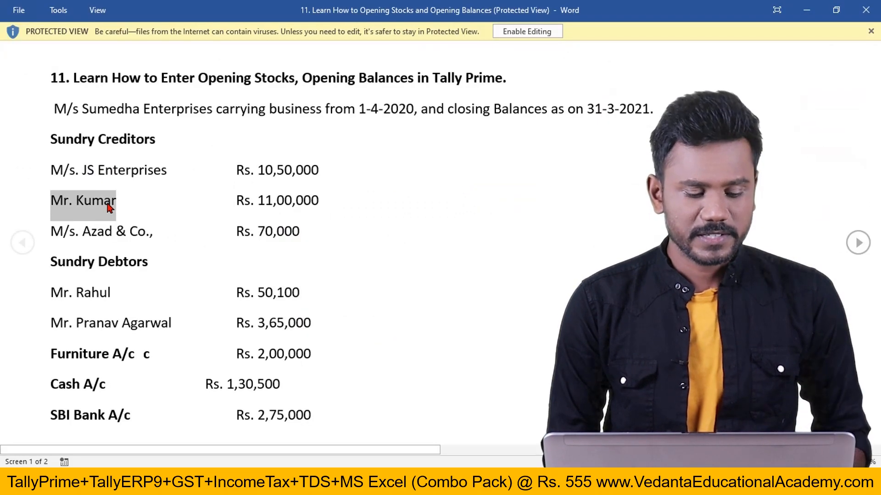
{"action": "left_click_drag", "start_coordinate": [50, 229], "coordinate": [153, 235]}
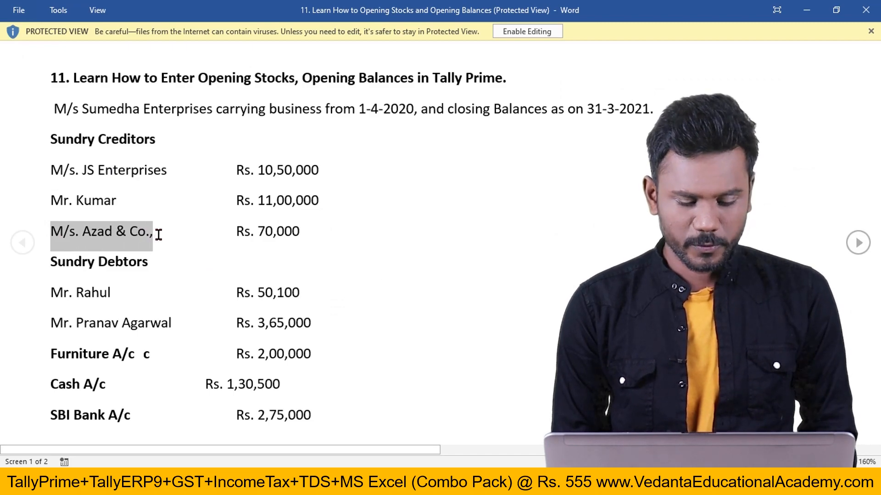
{"action": "key", "text": "alt"}
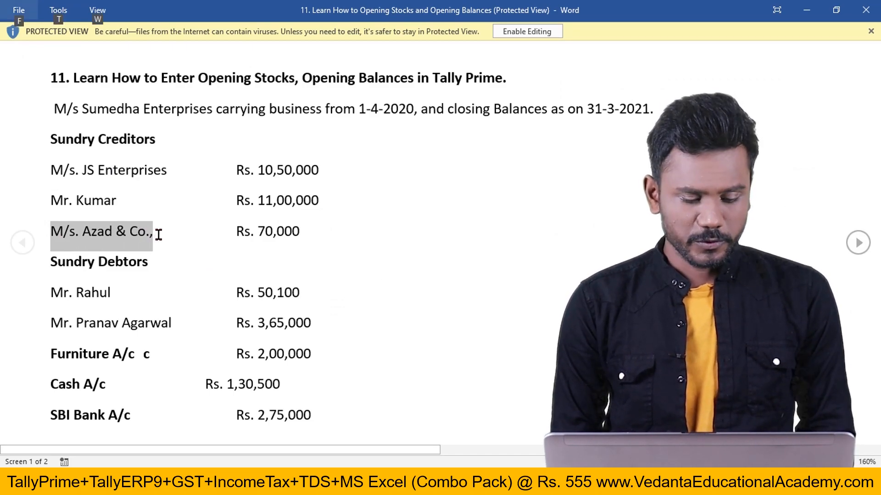
{"action": "key", "text": "alt+Tab"}
{"action": "key", "text": "ctrl+alt+v"}
Keep M/s. Azad & Co., under Sundry Creditors with default details, set its opening balance to 70,000 Cr, and save the ledger.
{"action": "key", "text": "Return"}
{"action": "key", "text": "Return"}
{"action": "key", "text": "Return"}
{"action": "key", "text": "Return"}
{"action": "key", "text": "Return"}
{"action": "key", "text": "Return"}
{"action": "key", "text": "Return"}
{"action": "key", "text": "Return"}
{"action": "key", "text": "Return"}
{"action": "key", "text": "Return"}
{"action": "key", "text": "Return"}
{"action": "key", "text": "Return"}
{"action": "key", "text": "Return"}
{"action": "key", "text": "Return"}
{"action": "key", "text": "Return"}
{"action": "type", "text": "70"}
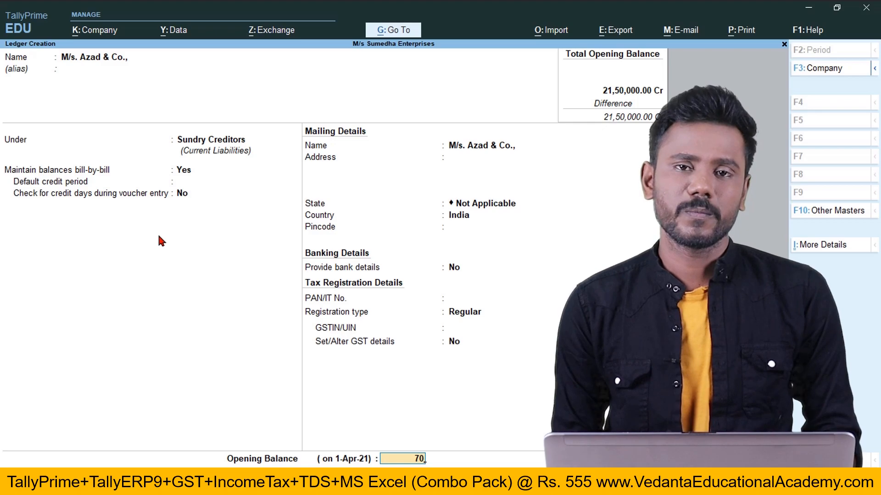
{"action": "type", "text": "000"}
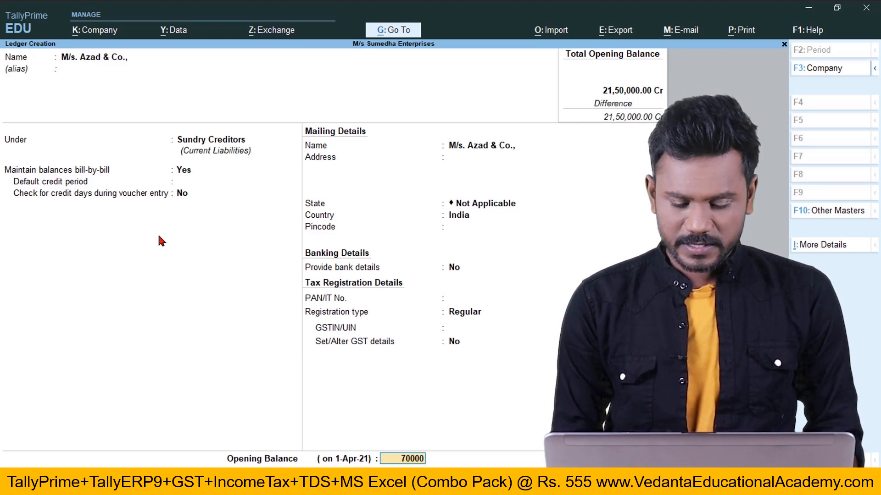
{"action": "key", "text": "Return"}
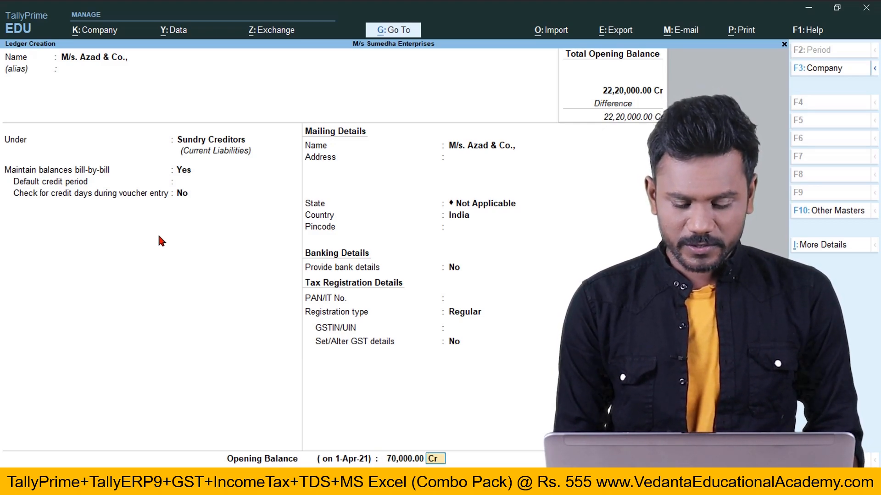
{"action": "key", "text": "Return"}
{"action": "key", "text": "Return"}
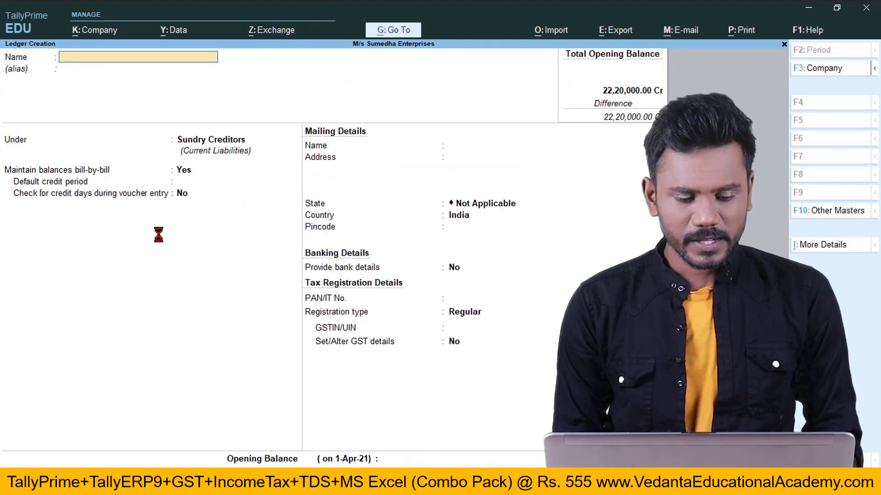
Copy the first sundry debtor's name from the Word document into the name of a new TallyPrime ledger.
{"action": "key", "text": "alt+Tab"}
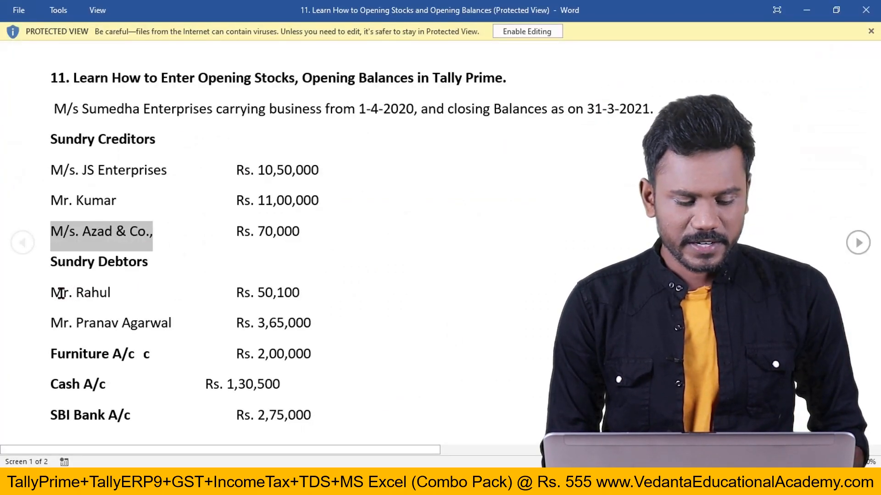
{"action": "left_click_drag", "start_coordinate": [52, 292], "coordinate": [115, 291]}
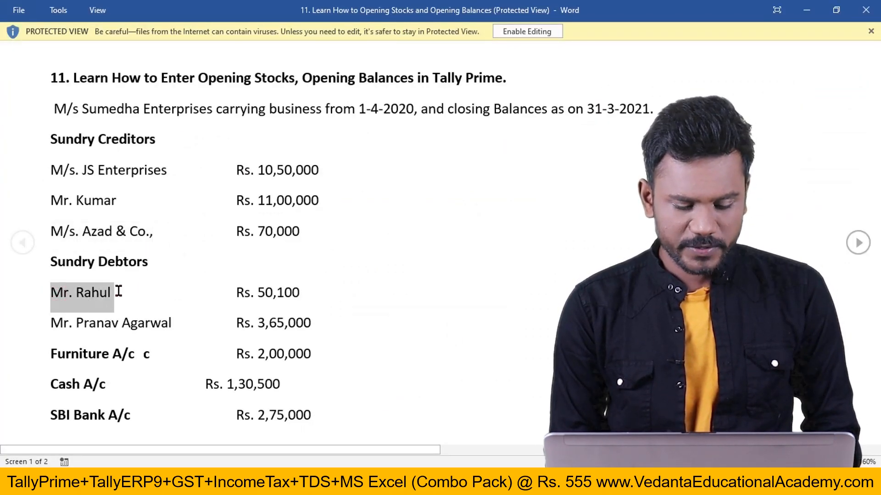
{"action": "key", "text": "alt+Tab"}
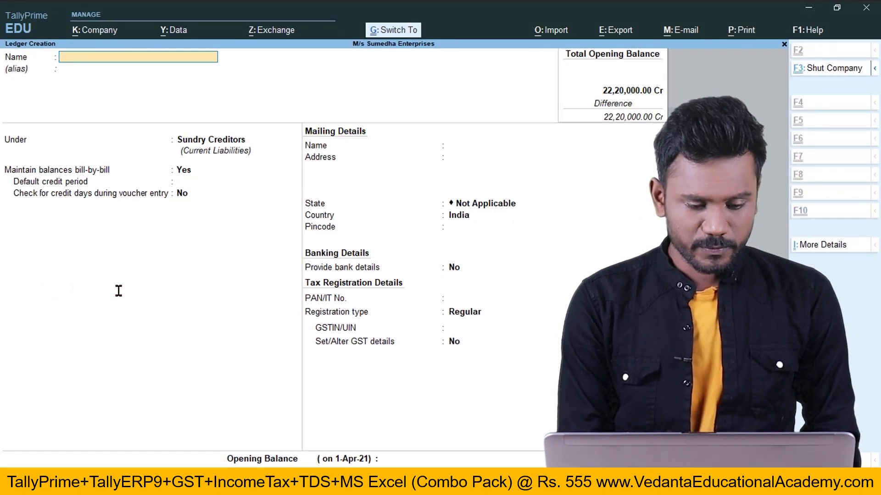
{"action": "key", "text": "ctrl+alt+v"}
{"action": "key", "text": "Return"}
{"action": "key", "text": "Return"}
Place the first debtor's ledger under Sundry Debtors and keep its default billing, mailing, banking and tax details.
{"action": "type", "text": "sun"}
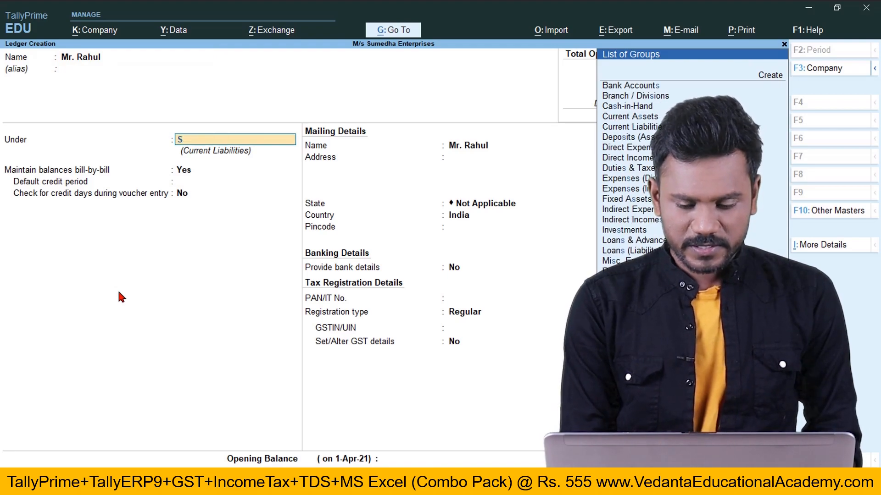
{"action": "key", "text": "Down"}
{"action": "key", "text": "Return"}
{"action": "key", "text": "Return"}
{"action": "key", "text": "Return"}
{"action": "key", "text": "Return"}
{"action": "key", "text": "Return"}
{"action": "key", "text": "Return"}
{"action": "key", "text": "Return"}
{"action": "key", "text": "Return"}
{"action": "key", "text": "Return"}
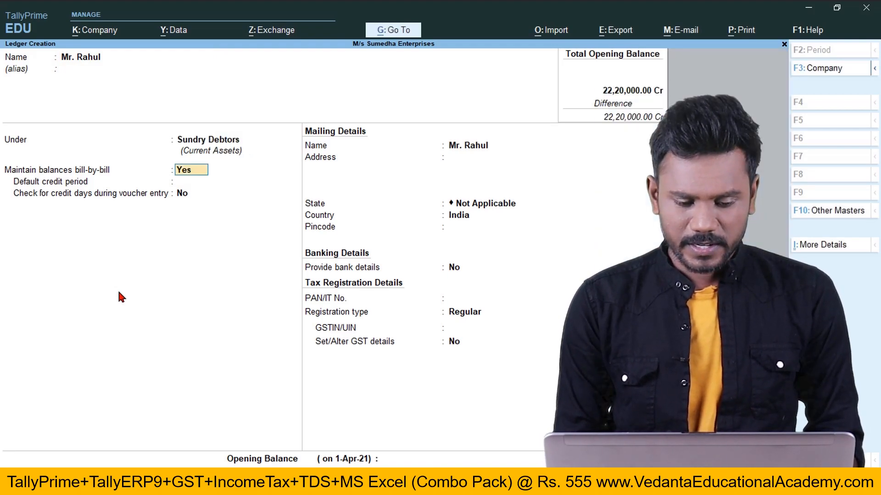
{"action": "key", "text": "Return"}
{"action": "key", "text": "Return"}
{"action": "key", "text": "Return"}
{"action": "key", "text": "Return"}
{"action": "key", "text": "Return"}
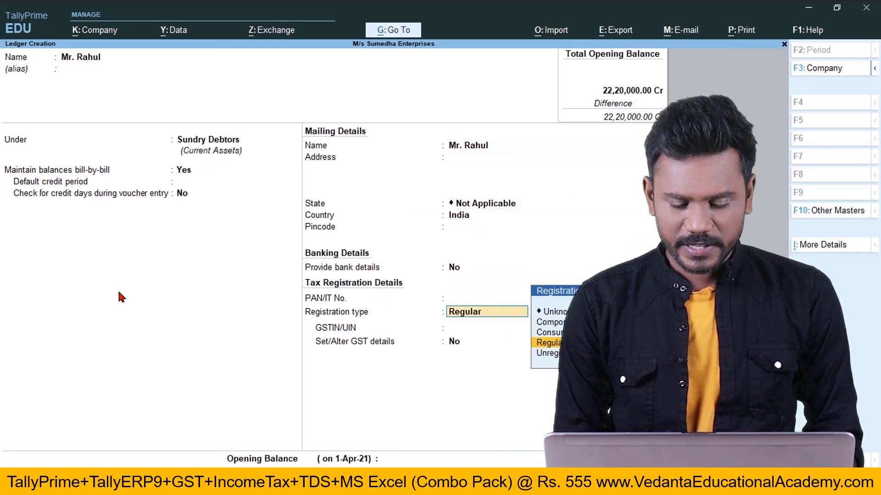
Set the first debtor's opening balance to 50,100 Dr as listed in the Word document, and save the ledger.
{"action": "key", "text": "alt+Tab"}
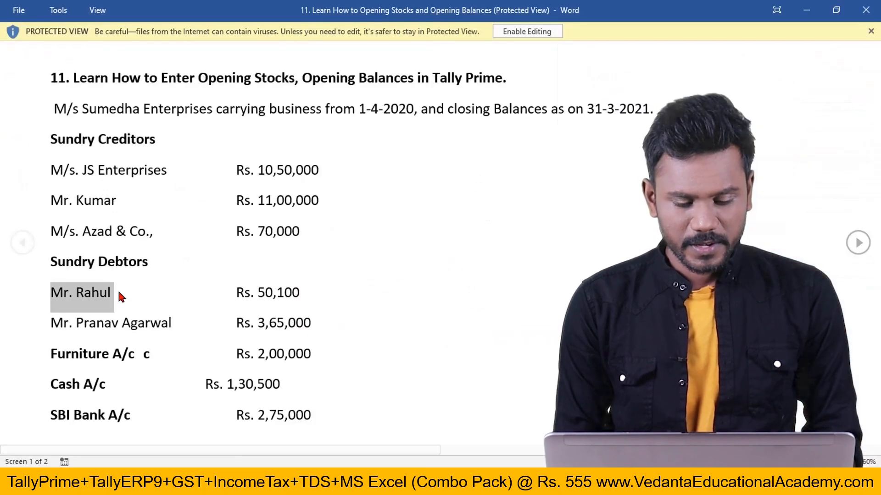
{"action": "key", "text": "alt+Tab"}
{"action": "type", "text": "50,100"}
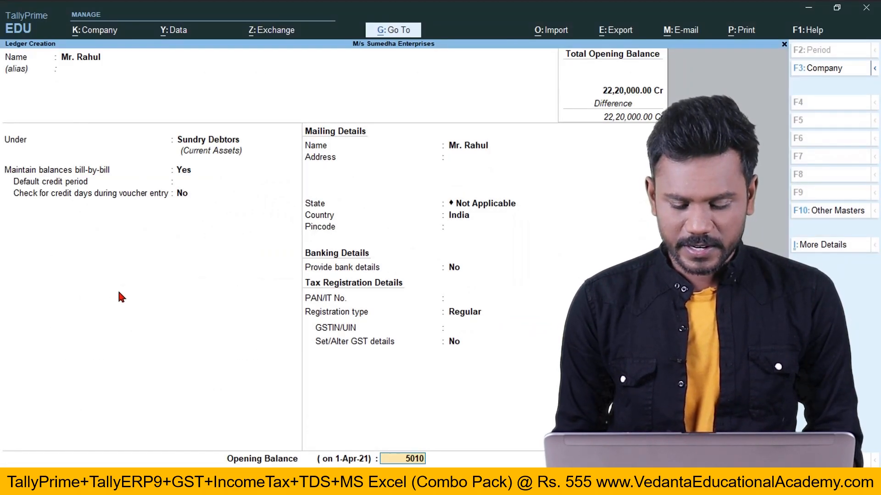
{"action": "key", "text": "Return"}
{"action": "key", "text": "Return"}
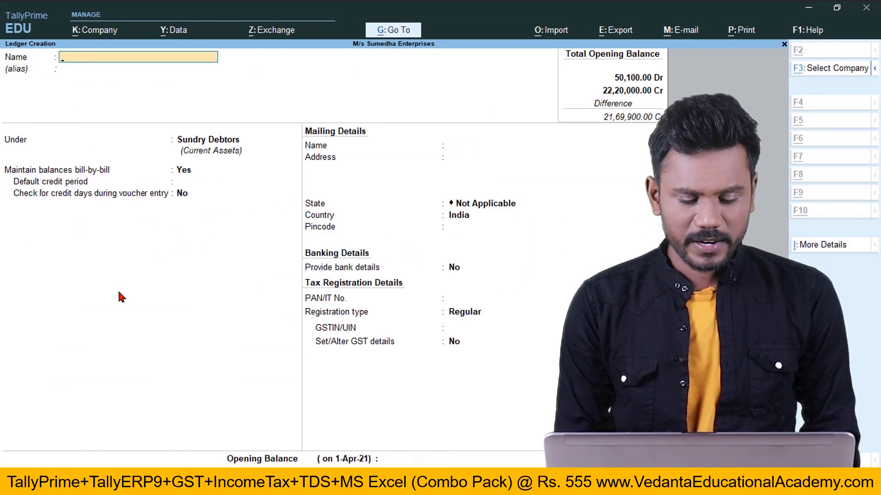
Copy the second sundry debtor's name from the Word document into the name of the next TallyPrime ledger.
{"action": "key", "text": "alt+Tab"}
{"action": "left_click_drag", "start_coordinate": [49, 324], "coordinate": [173, 331]}
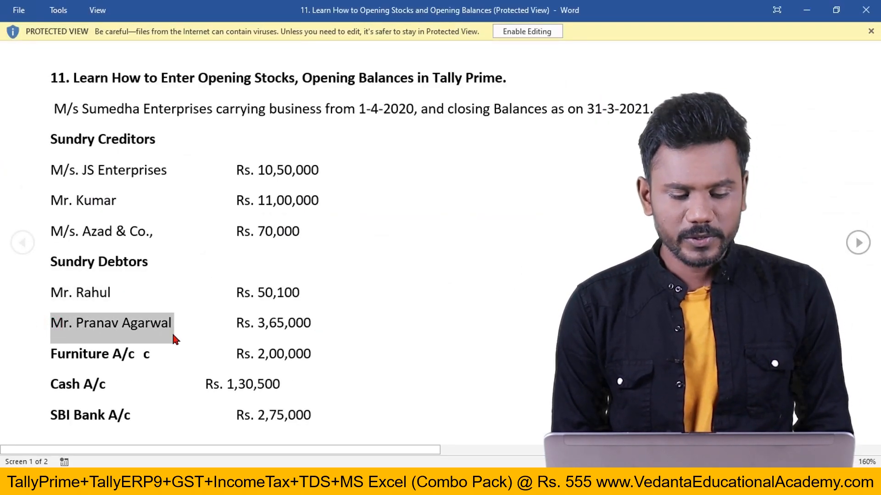
{"action": "key", "text": "ctrl+c"}
{"action": "key", "text": "alt+Tab"}
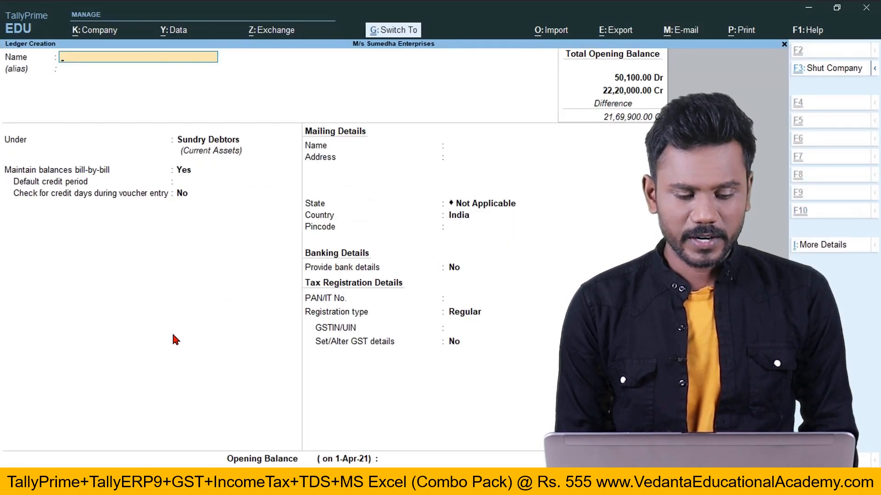
{"action": "key", "text": "ctrl+alt+v"}
Keep the second debtor's ledger under Sundry Debtors with its default billing, mailing, banking and tax details.
{"action": "key", "text": "Return"}
{"action": "key", "text": "Return"}
{"action": "key", "text": "Return"}
{"action": "key", "text": "Return"}
{"action": "key", "text": "Return"}
{"action": "key", "text": "Return"}
{"action": "key", "text": "Return"}
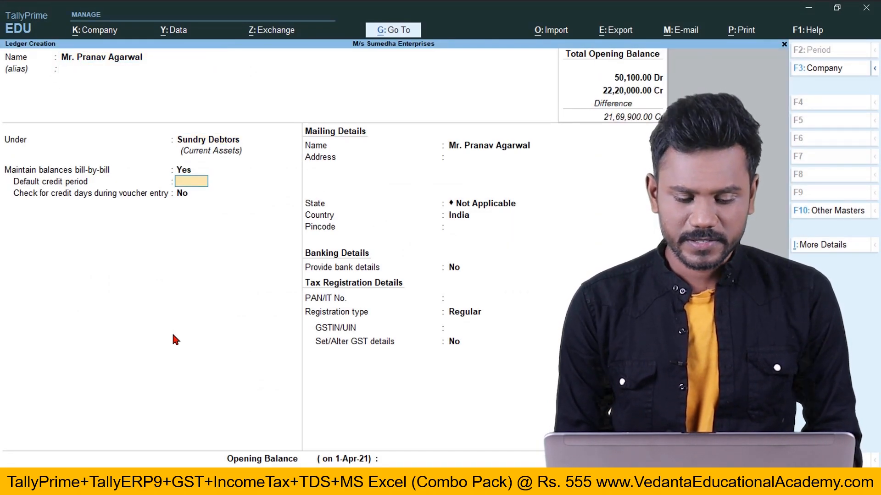
{"action": "key", "text": "Return"}
{"action": "key", "text": "Return"}
{"action": "key", "text": "Return"}
{"action": "key", "text": "Return"}
{"action": "key", "text": "Return"}
{"action": "key", "text": "Return"}
{"action": "key", "text": "Return"}
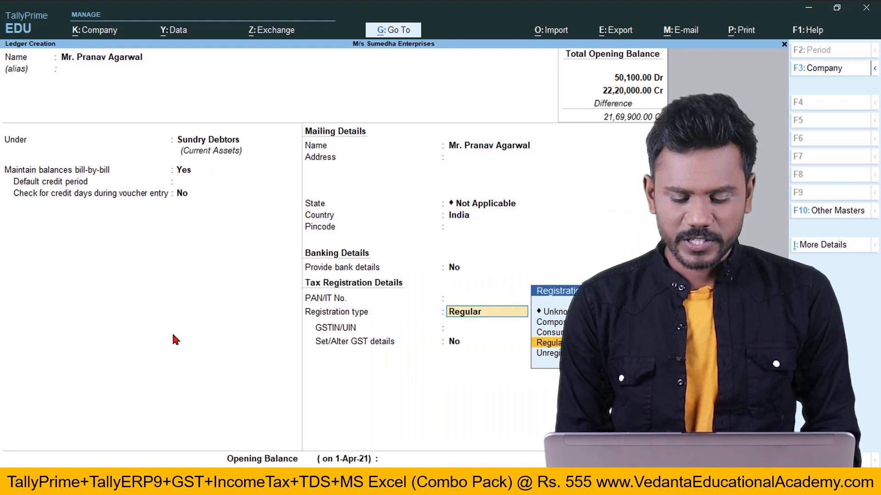
{"action": "key", "text": "Return"}
Set the second debtor's opening balance to 3,65,000 Dr from the Word document and save the ledger.
{"action": "key", "text": "alt+Tab"}
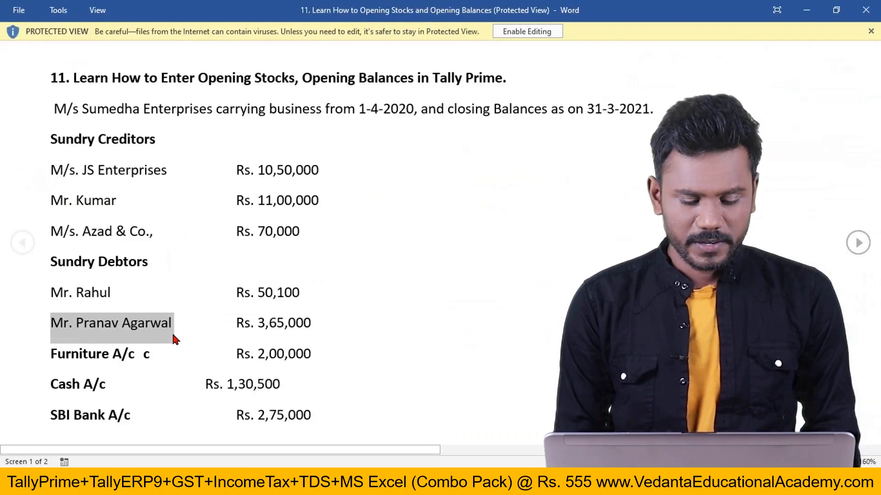
{"action": "key", "text": "alt+Tab"}
{"action": "type", "text": "365000"}
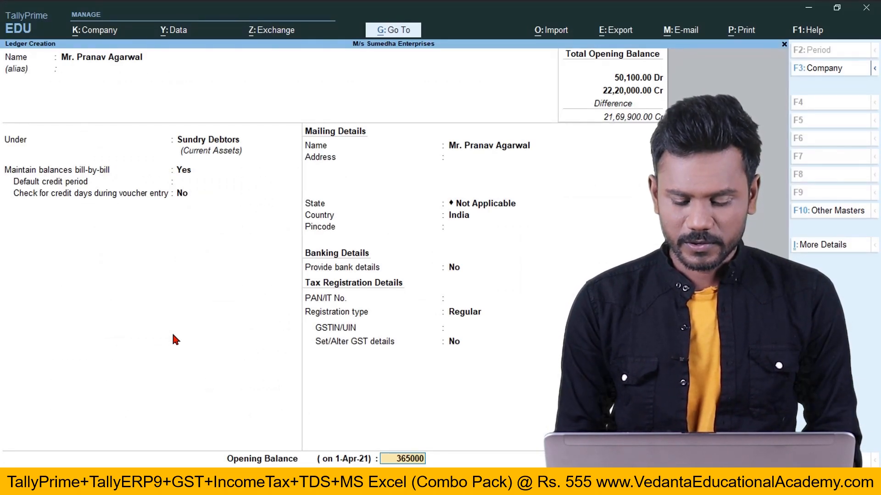
{"action": "key", "text": "Return"}
{"action": "key", "text": "ctrl"}
{"action": "key", "text": "ctrl+a"}
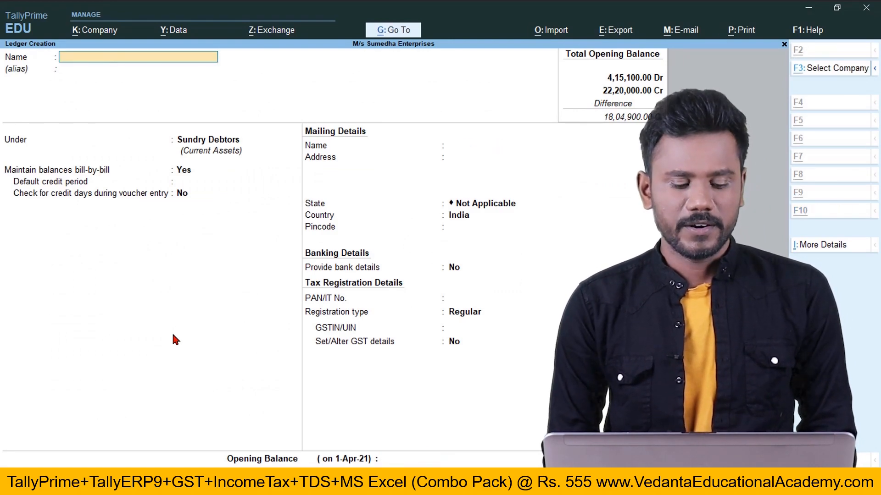
Name the next TallyPrime ledger Furniture A/c, copying the name from the Word document.
{"action": "key", "text": "alt+Tab"}
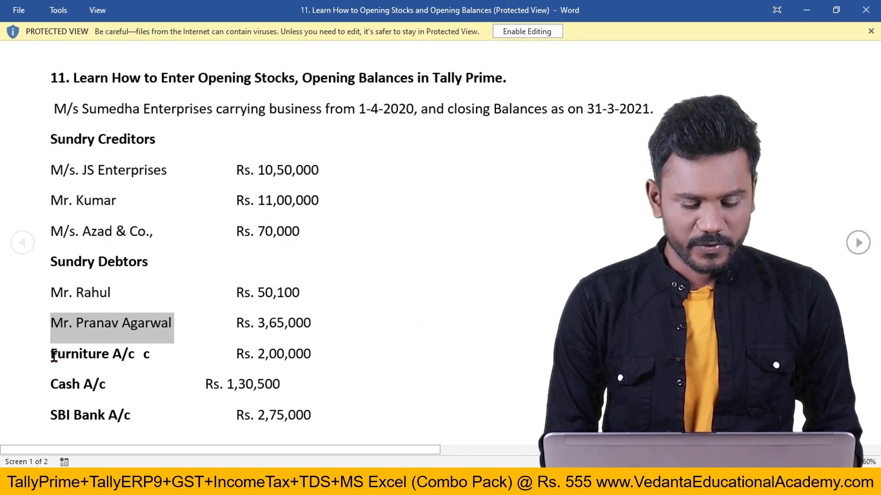
{"action": "left_click_drag", "start_coordinate": [51, 355], "coordinate": [136, 351]}
{"action": "key", "text": "alt+Tab"}
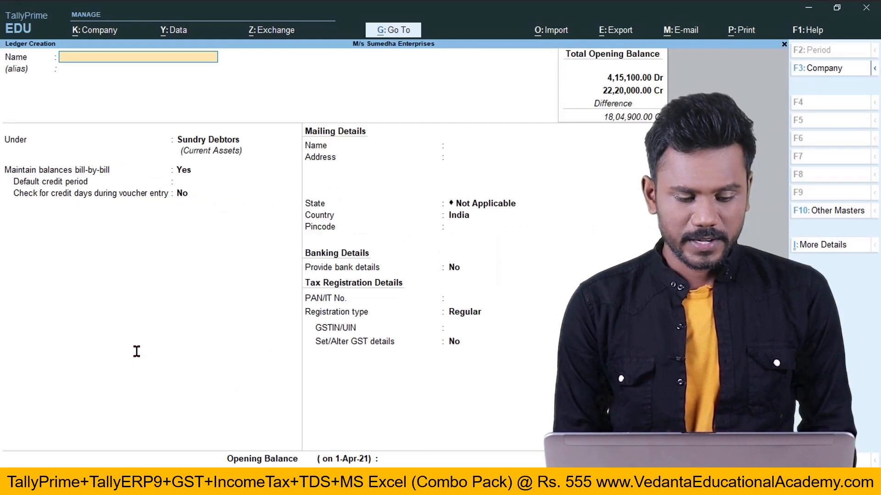
{"action": "key", "text": "ctrl+v"}
{"action": "key", "text": "Return"}
{"action": "key", "text": "Return"}
Place Furniture A/c under Fixed Assets and keep its default statutory, mailing, banking and tax details.
{"action": "type", "text": "Fi"}
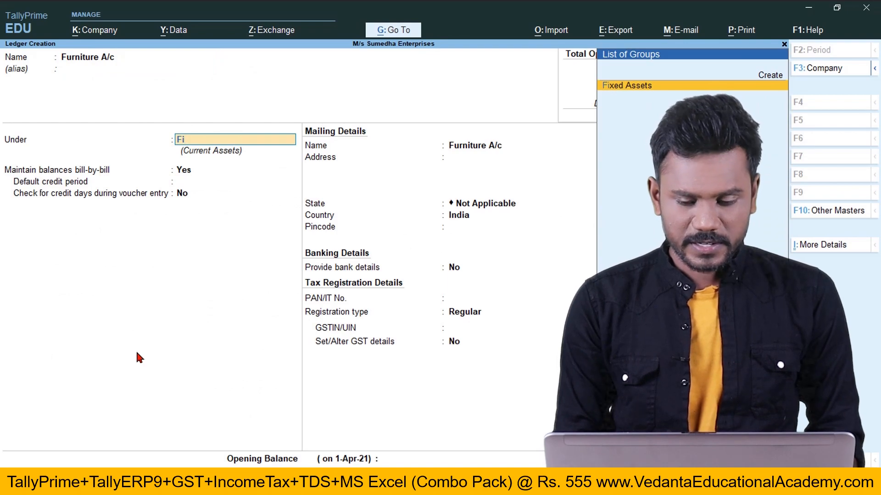
{"action": "key", "text": "Return"}
{"action": "key", "text": "Return"}
{"action": "key", "text": "Return"}
{"action": "key", "text": "Return"}
{"action": "key", "text": "Return"}
{"action": "key", "text": "Return"}
{"action": "key", "text": "Return"}
{"action": "key", "text": "Return"}
{"action": "key", "text": "Return"}
{"action": "key", "text": "Return"}
{"action": "key", "text": "Return"}
{"action": "key", "text": "Return"}
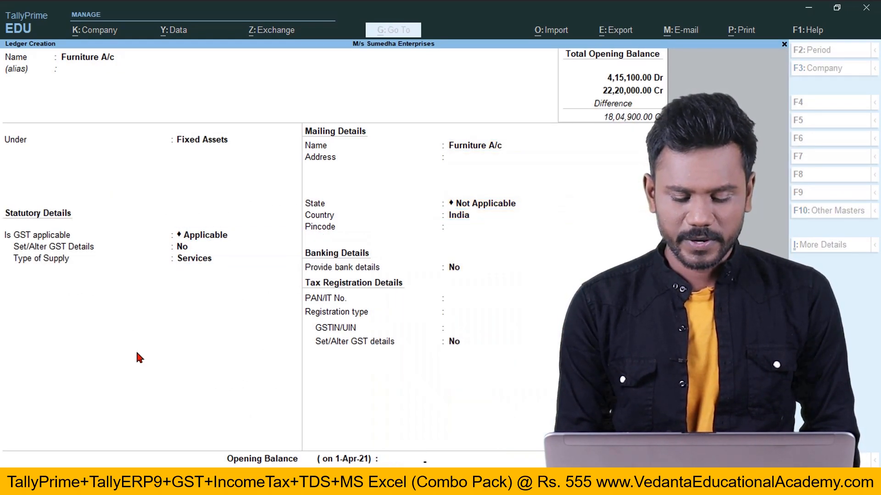
Set the opening balance of Furniture A/c to 2,00,000 Dr and save the ledger.
{"action": "key", "text": "alt+Tab"}
{"action": "key", "text": "alt+Tab"}
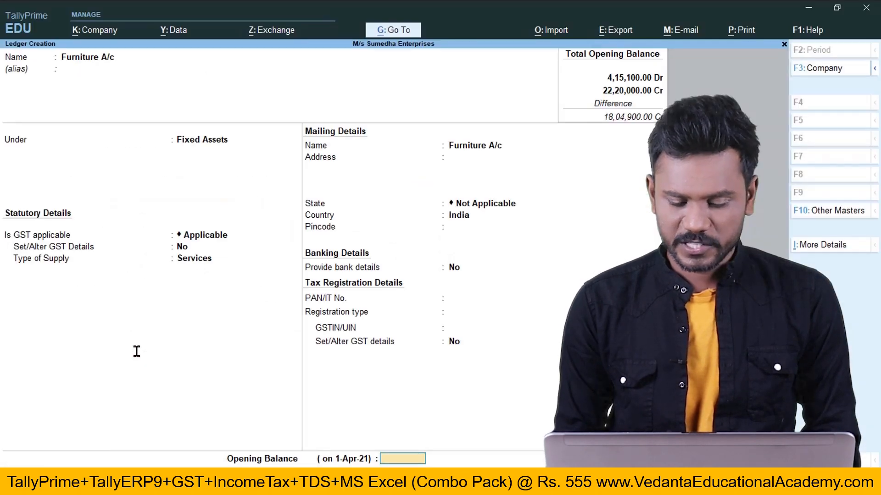
{"action": "type", "text": "200000"}
{"action": "key", "text": "Return"}
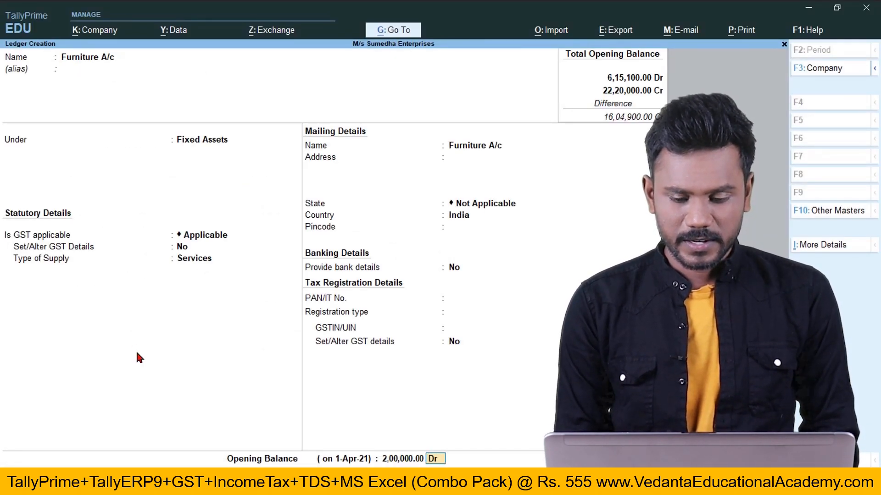
{"action": "key", "text": "ctrl"}
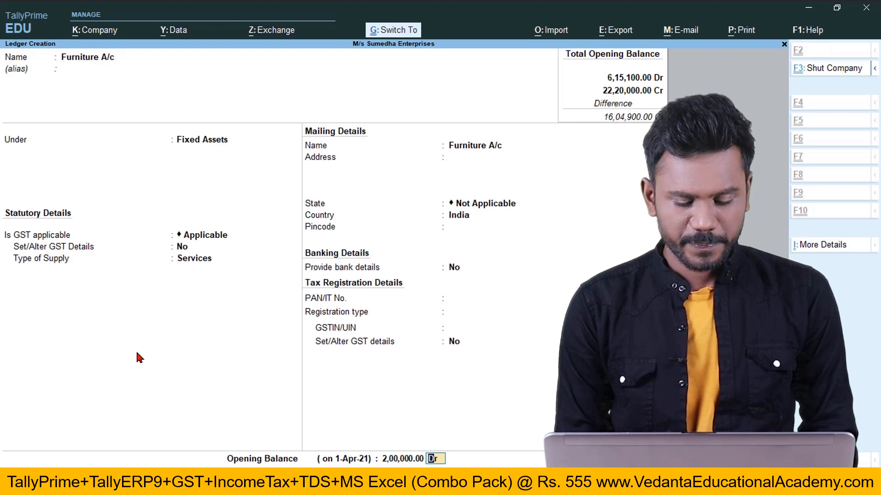
{"action": "key", "text": "alt+Tab"}
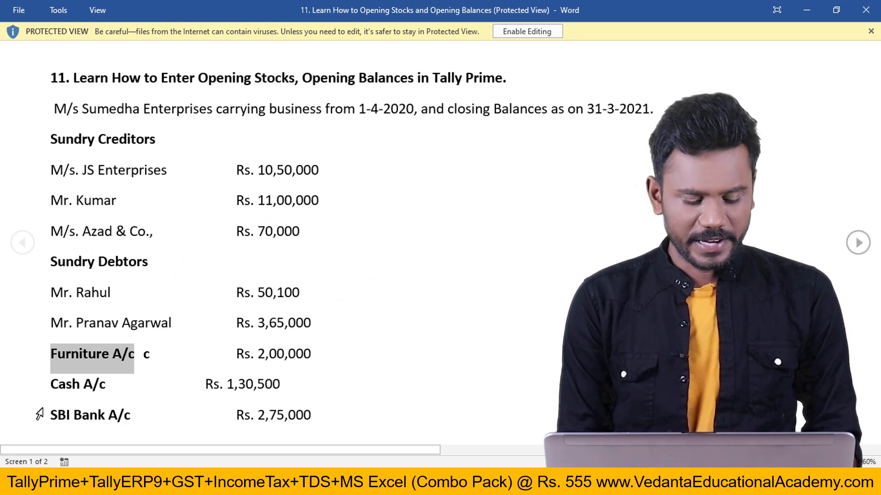
{"action": "key", "text": "alt+Tab"}
{"action": "type", "text": "Cash"}
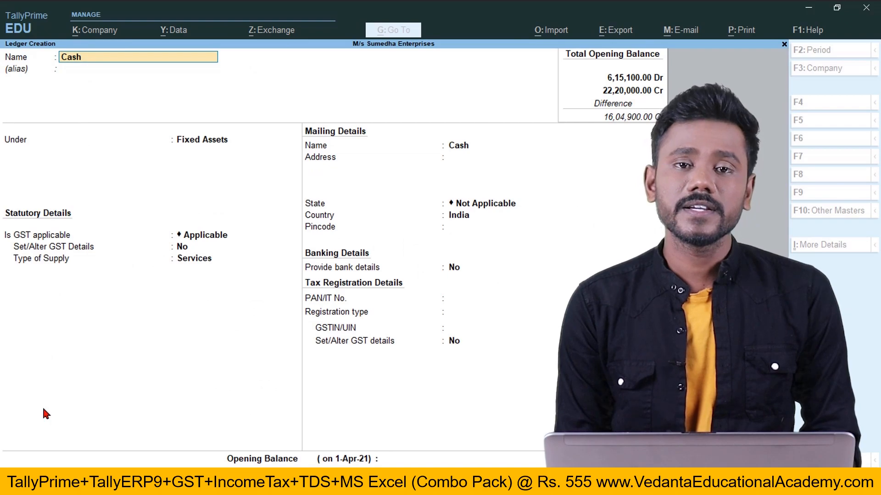
{"action": "key", "text": "BackSpace"}
{"action": "key", "text": "BackSpace"}
{"action": "key", "text": "BackSpace"}
{"action": "key", "text": "BackSpace"}
Leave ledger creation and open the existing Cash ledger for alteration.
{"action": "key", "text": "Escape"}
{"action": "key", "text": "Escape"}
{"action": "key", "text": "Down"}
{"action": "key", "text": "Return"}
{"action": "key", "text": "Down"}
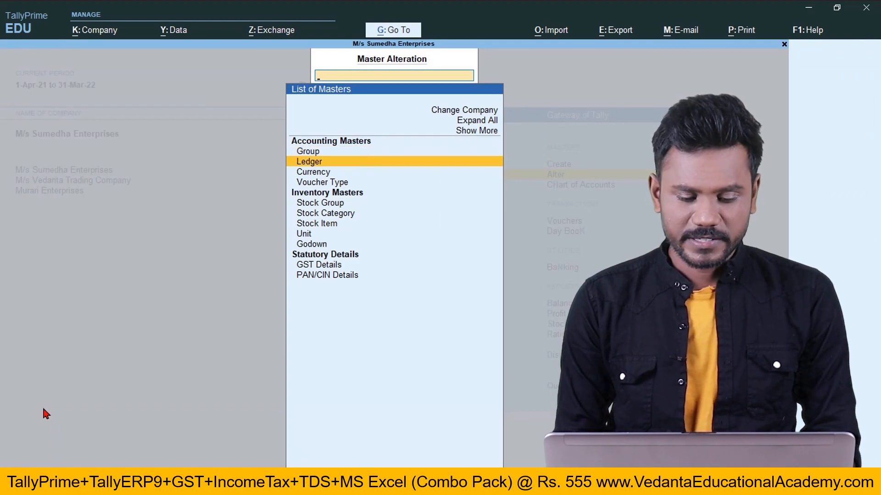
{"action": "key", "text": "Return"}
{"action": "key", "text": "Down"}
{"action": "key", "text": "Up"}
{"action": "key", "text": "Return"}
Set the Cash ledger's opening balance to 1,30,500 Dr, keeping its other details, and save it.
{"action": "key", "text": "Return"}
{"action": "key", "text": "Return"}
{"action": "key", "text": "Return"}
{"action": "key", "text": "Return"}
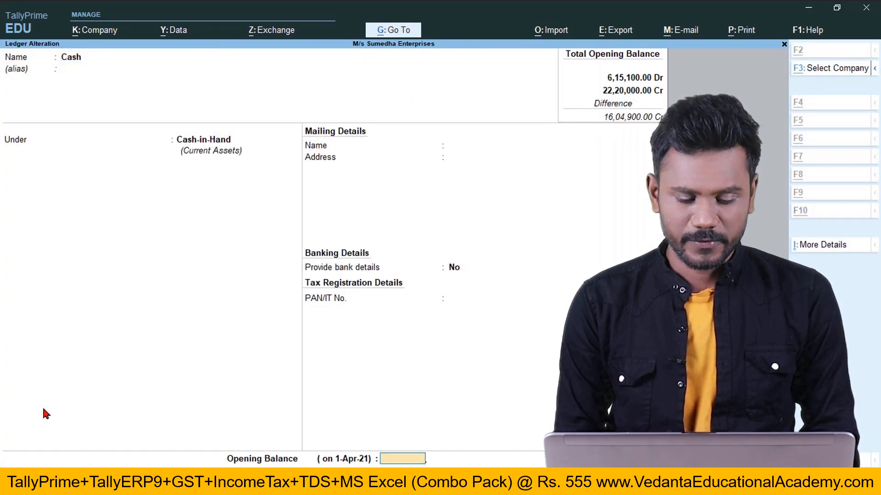
{"action": "key", "text": "alt+Tab"}
{"action": "key", "text": "alt+Tab"}
{"action": "type", "text": "1,30,500"}
{"action": "key", "text": "Return"}
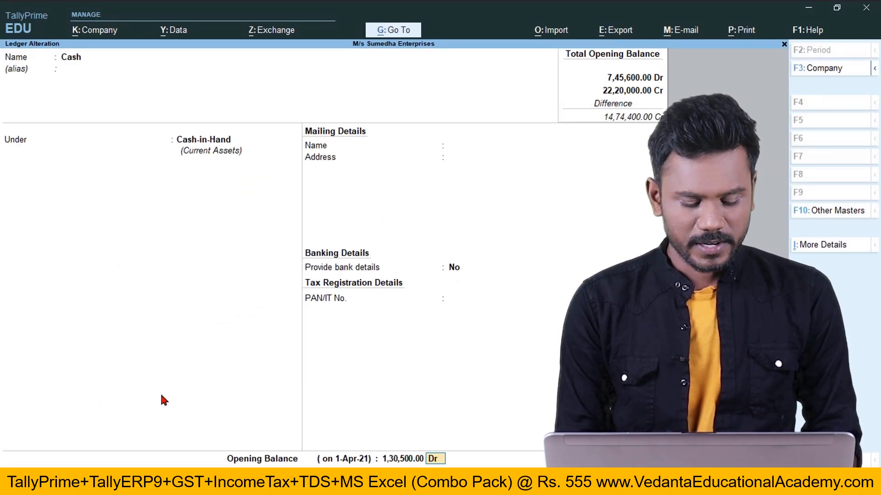
{"action": "key", "text": "ctrl+a"}
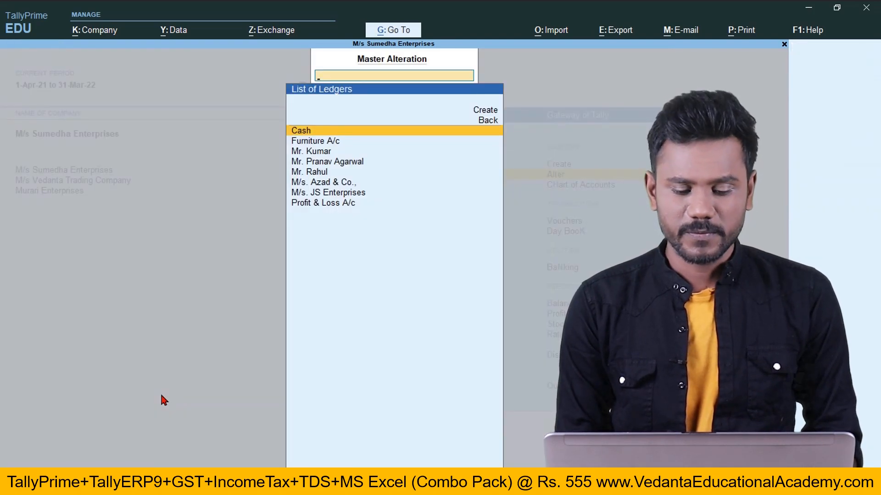
Start a new ledger for the SBI bank account listed in the Word document and name it SBI A/c.
{"action": "key", "text": "alt+Tab"}
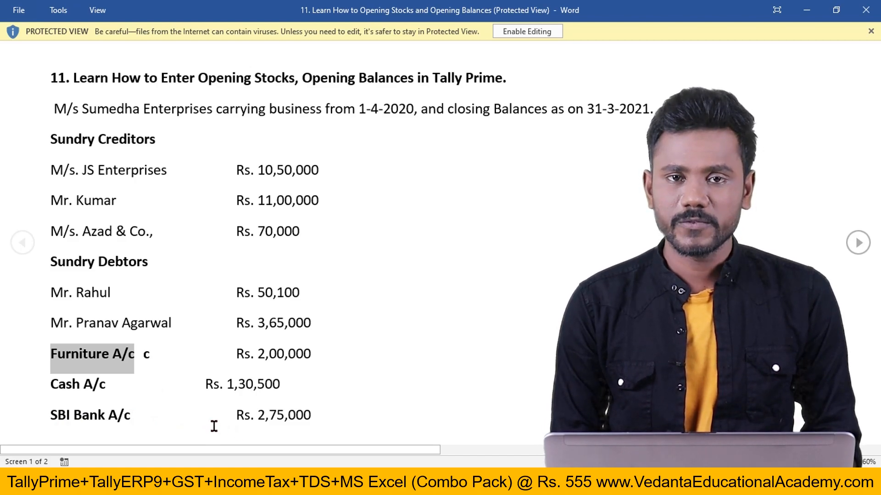
{"action": "key", "text": "alt+Tab"}
{"action": "key", "text": "Escape"}
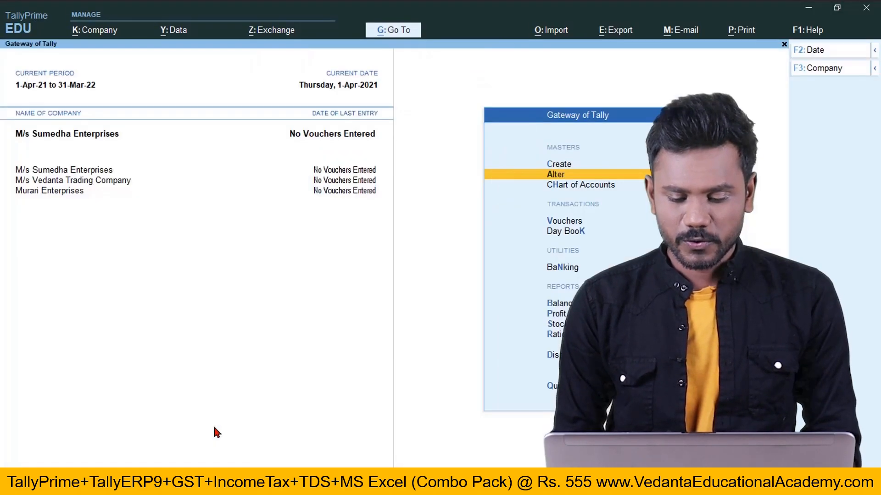
{"action": "key", "text": "Up"}
{"action": "key", "text": "Return"}
{"action": "key", "text": "Down"}
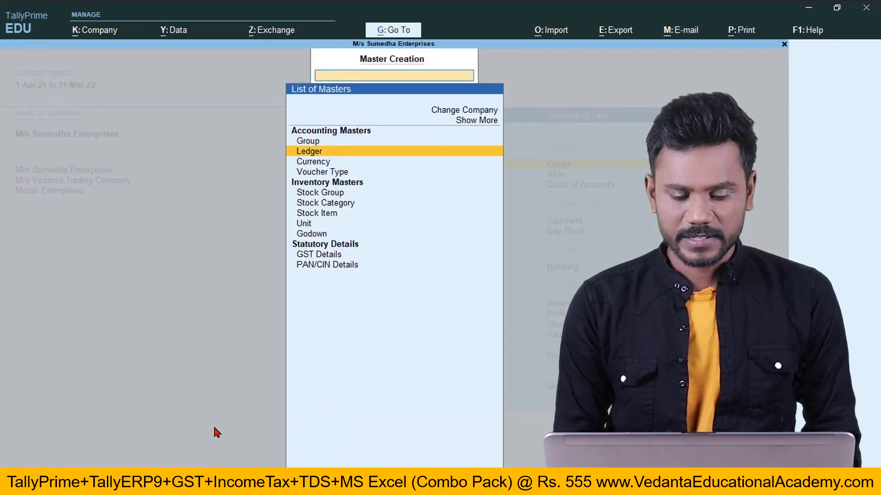
{"action": "key", "text": "Return"}
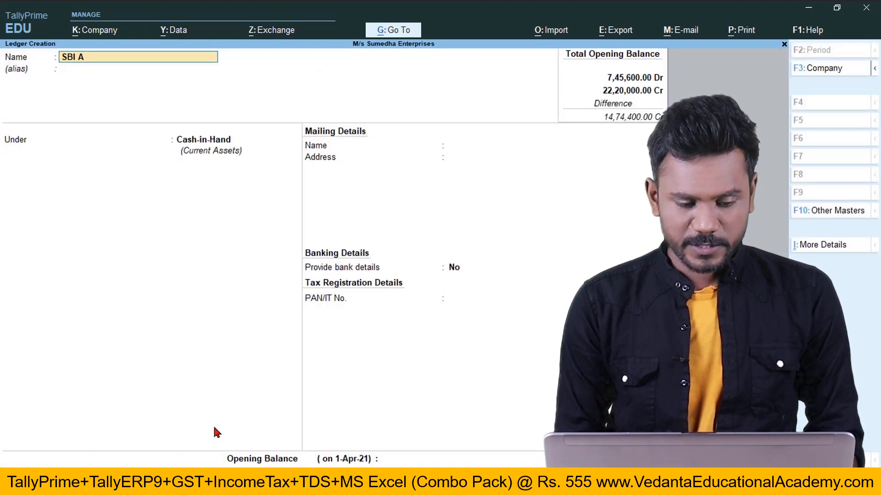
{"action": "type", "text": "c"}
{"action": "key", "text": "Return"}
{"action": "key", "text": "Return"}
Place the SBI A/c ledger under the Bank Accounts group.
{"action": "key", "text": "Return"}
{"action": "key", "text": "Return"}
{"action": "key", "text": "Up"}
{"action": "key", "text": "Up"}
{"action": "key", "text": "Up"}
{"action": "key", "text": "Return"}
{"action": "type", "text": "Ba"}
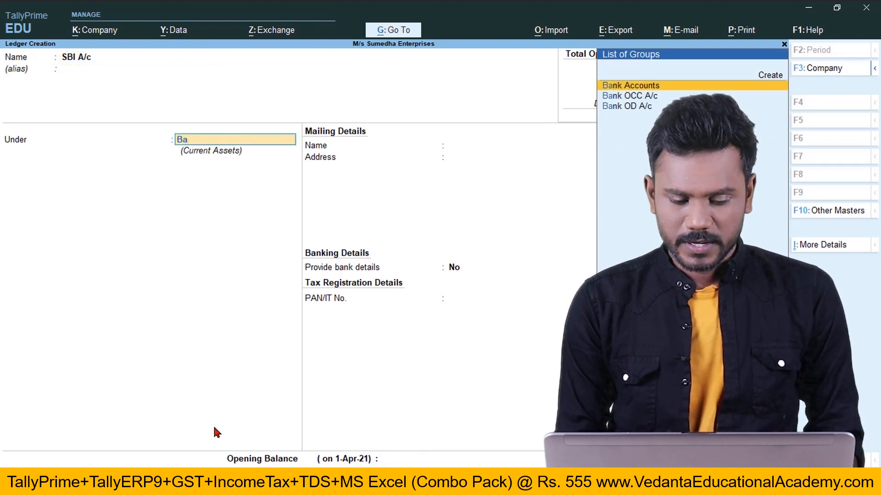
{"action": "key", "text": "Return"}
Confirm Bank Accounts as the group of the SBI A/c ledger and keep its default bank, cheque and mailing details.
{"action": "key", "text": "Return"}
{"action": "key", "text": "Return"}
{"action": "key", "text": "Return"}
{"action": "key", "text": "Return"}
{"action": "key", "text": "Return"}
{"action": "key", "text": "Return"}
{"action": "key", "text": "Return"}
{"action": "key", "text": "Return"}
{"action": "key", "text": "Return"}
{"action": "key", "text": "Return"}
{"action": "key", "text": "Return"}
{"action": "key", "text": "Return"}
{"action": "key", "text": "Return"}
{"action": "key", "text": "Return"}
{"action": "key", "text": "Return"}
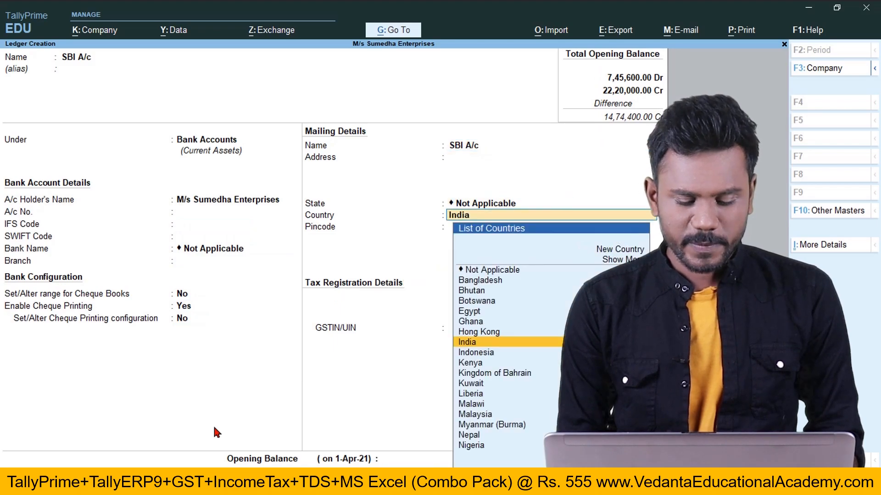
Check the SBI amount in the Word document, set the ledger's opening balance to 2,75,000 Dr, save it and leave ledger creation.
{"action": "key", "text": "alt+Tab"}
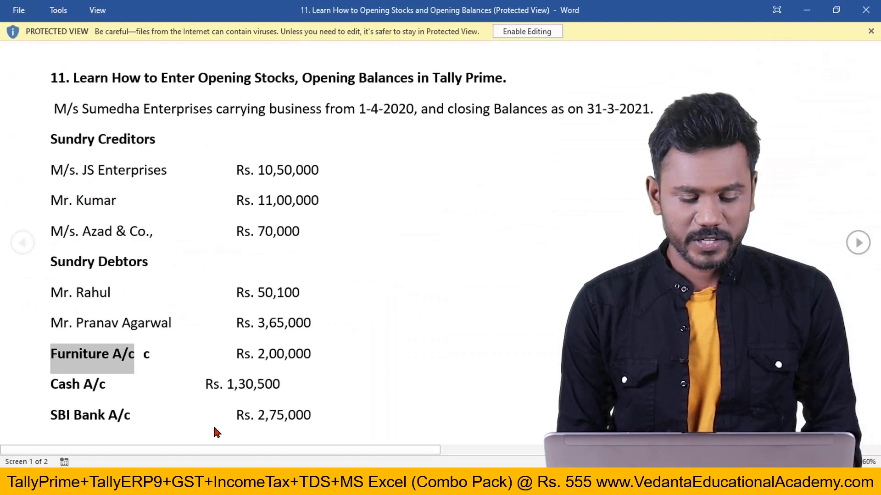
{"action": "key", "text": "alt+Tab"}
{"action": "key", "text": "Return"}
{"action": "type", "text": "275"}
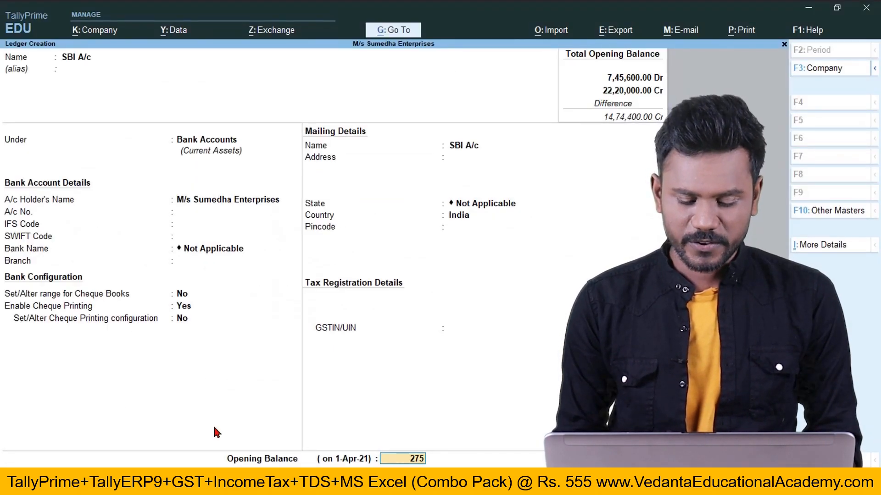
{"action": "key", "text": "Return"}
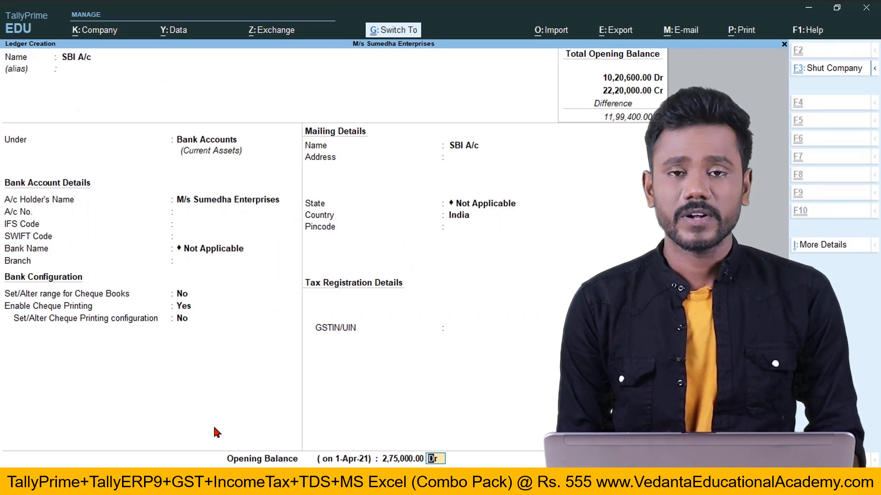
{"action": "key", "text": "Return"}
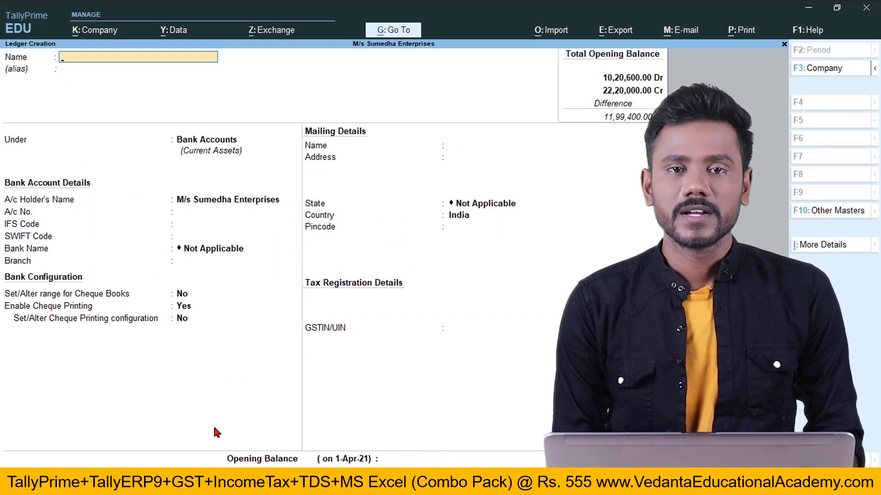
{"action": "key", "text": "Escape"}
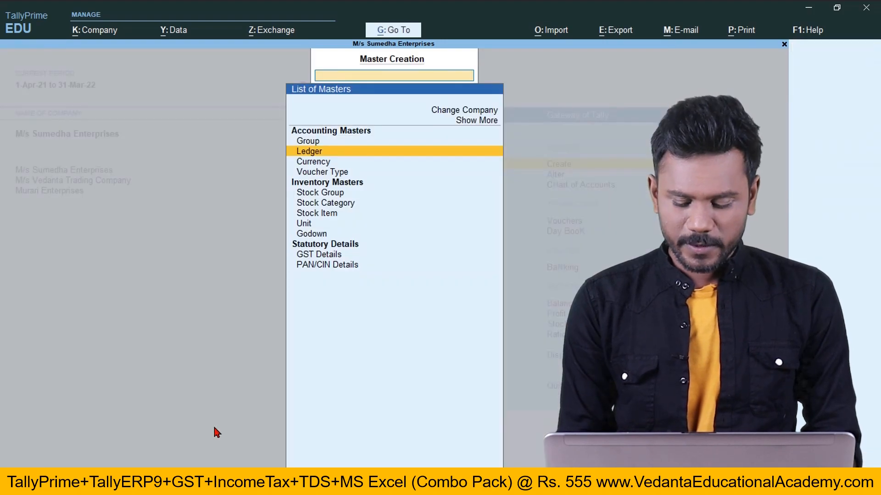
{"action": "key", "text": "Escape"}
View the company's Balance Sheet and compare it with the balances listed in the Word document.
{"action": "key", "text": "Down"}
{"action": "key", "text": "Down"}
{"action": "key", "text": "Down"}
{"action": "key", "text": "Down"}
{"action": "key", "text": "Down"}
{"action": "key", "text": "Down"}
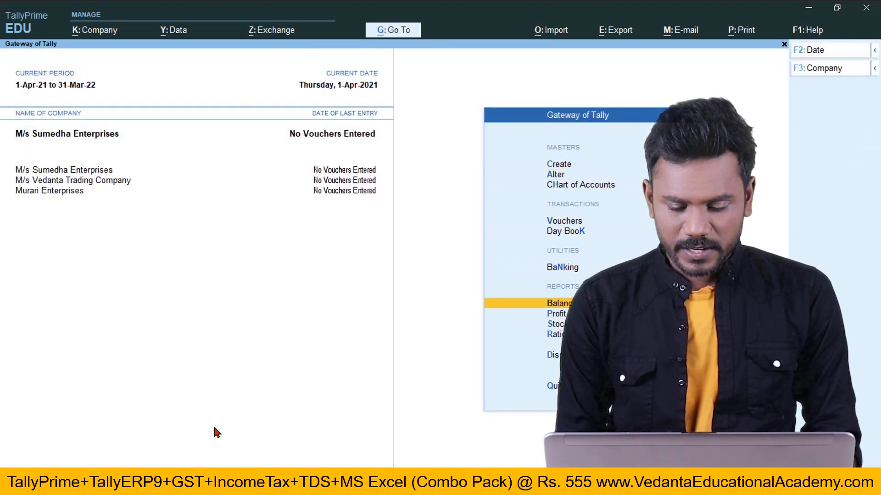
{"action": "key", "text": "Return"}
{"action": "key", "text": "alt+Tab"}
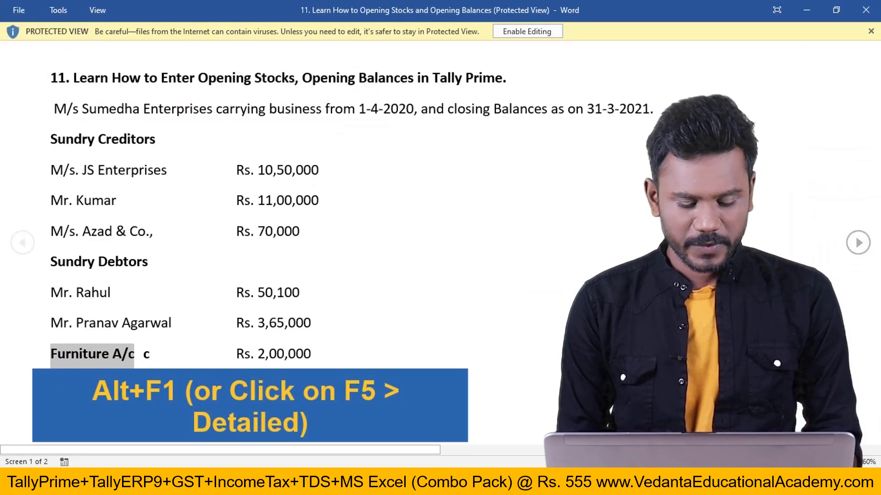
{"action": "key", "text": "alt+Tab"}
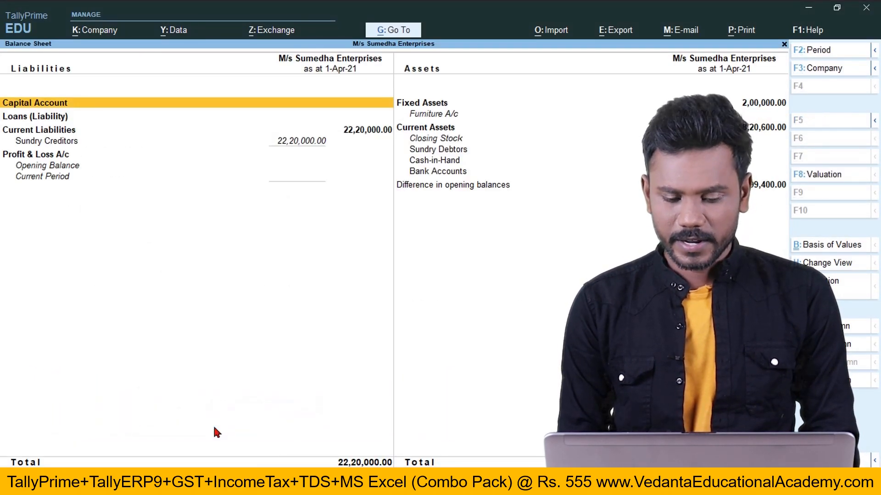
{"action": "key", "text": "Escape"}
Bring up the list of ledgers for the ledger report in the Account Books.
{"action": "key", "text": "Down"}
{"action": "key", "text": "Down"}
{"action": "key", "text": "Down"}
{"action": "key", "text": "Down"}
{"action": "key", "text": "Return"}
{"action": "key", "text": "Down"}
{"action": "key", "text": "Down"}
{"action": "key", "text": "Down"}
{"action": "key", "text": "Down"}
{"action": "key", "text": "Return"}
{"action": "key", "text": "Down"}
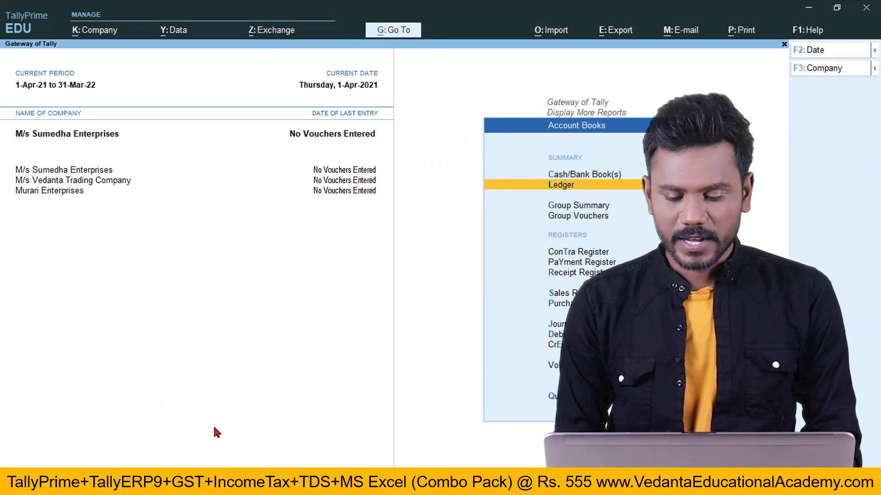
{"action": "key", "text": "Return"}
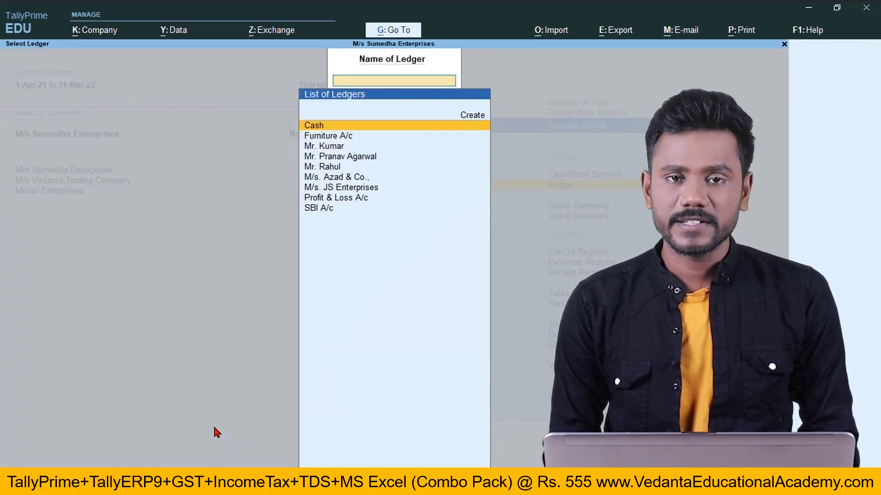
Check the opening balances of Furniture A/c and of the creditor ledger listed directly below it, and leave the ledger reports.
{"action": "key", "text": "Down"}
{"action": "key", "text": "Down"}
{"action": "key", "text": "Up"}
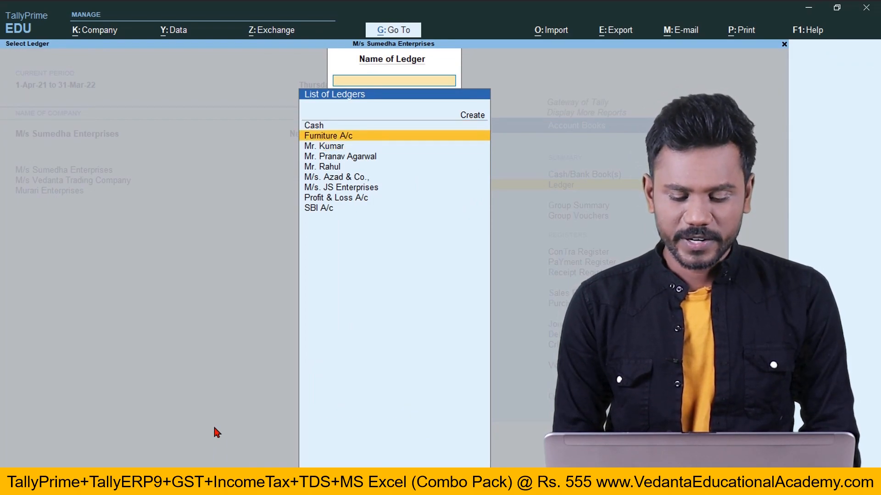
{"action": "key", "text": "Return"}
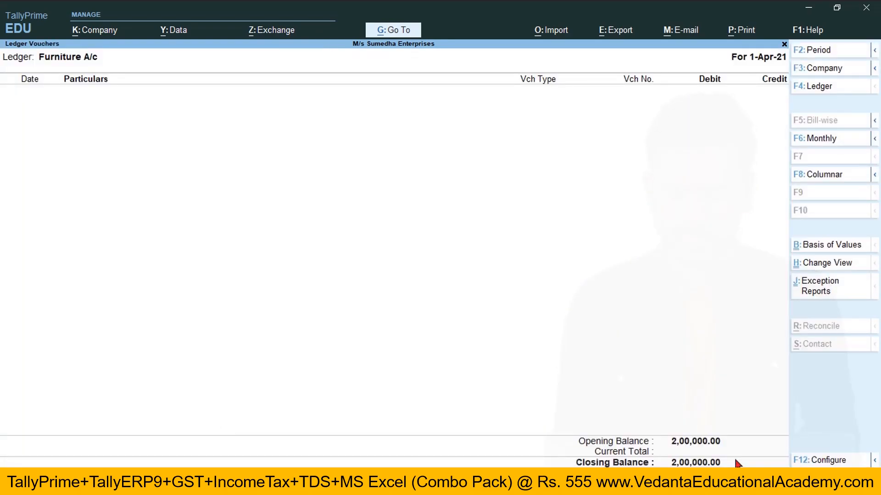
{"action": "key", "text": "Escape"}
{"action": "key", "text": "Down"}
{"action": "key", "text": "Return"}
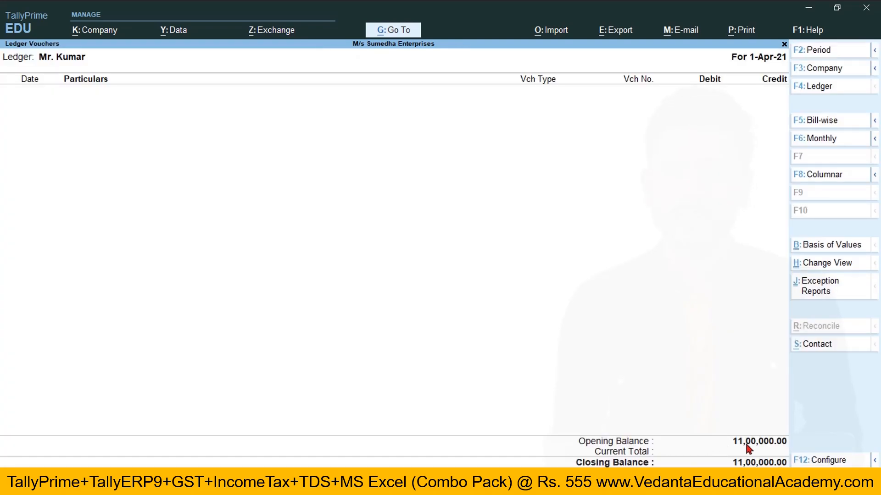
{"action": "key", "text": "Escape"}
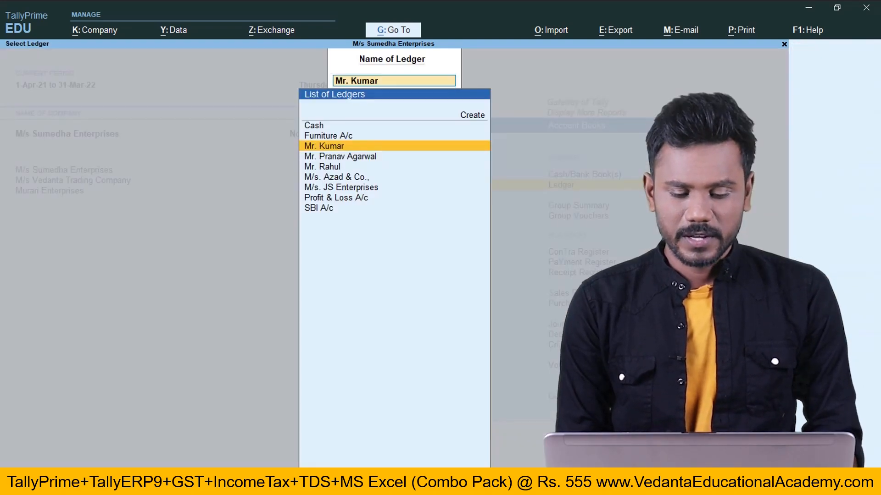
{"action": "key", "text": "Escape"}
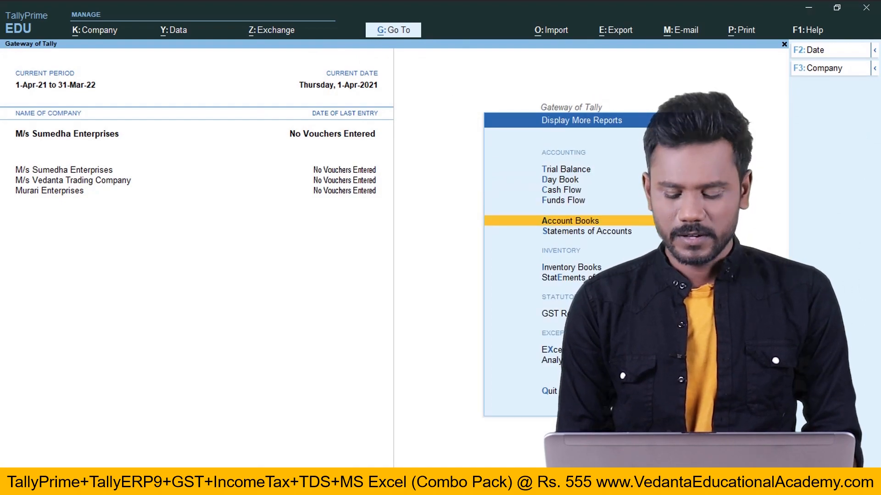
Examine the Stock Summary report for the company's closing stock and close it.
{"action": "key", "text": "Down"}
{"action": "key", "text": "Down"}
{"action": "key", "text": "Down"}
{"action": "key", "text": "Down"}
{"action": "key", "text": "Down"}
{"action": "key", "text": "Escape"}
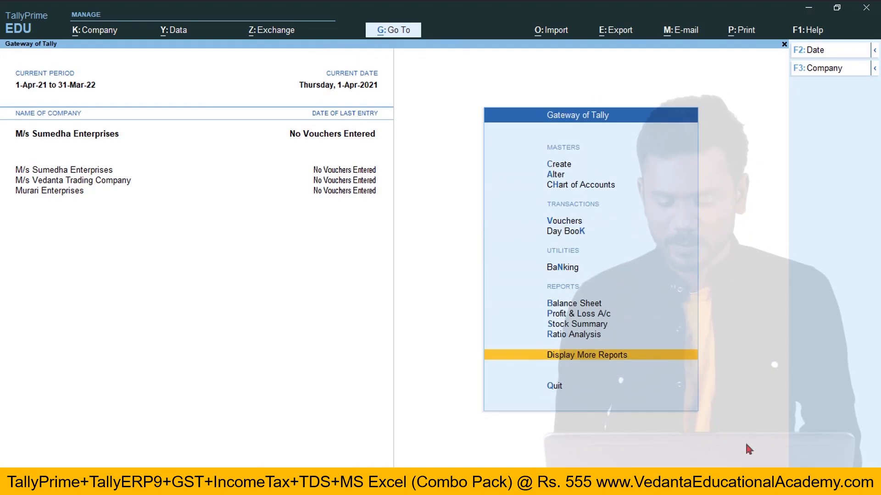
{"action": "key", "text": "Up"}
{"action": "key", "text": "Up"}
{"action": "key", "text": "Up"}
{"action": "key", "text": "Down"}
{"action": "key", "text": "Return"}
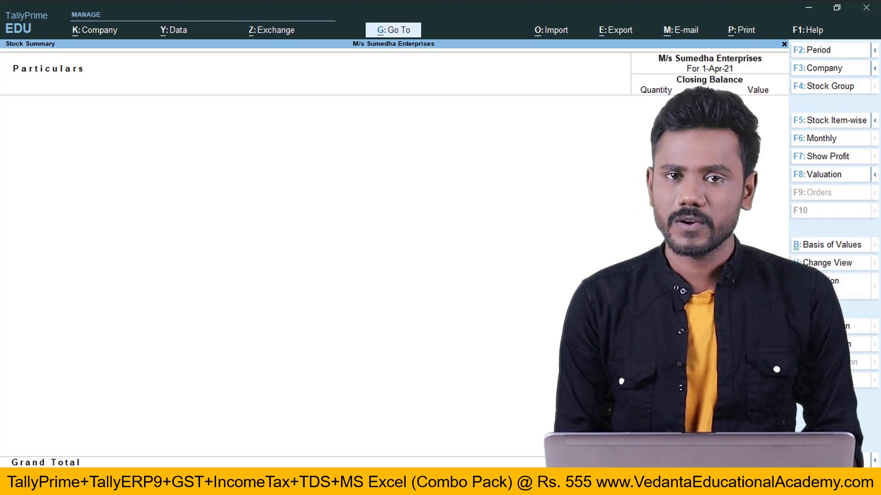
{"action": "key", "text": "Escape"}
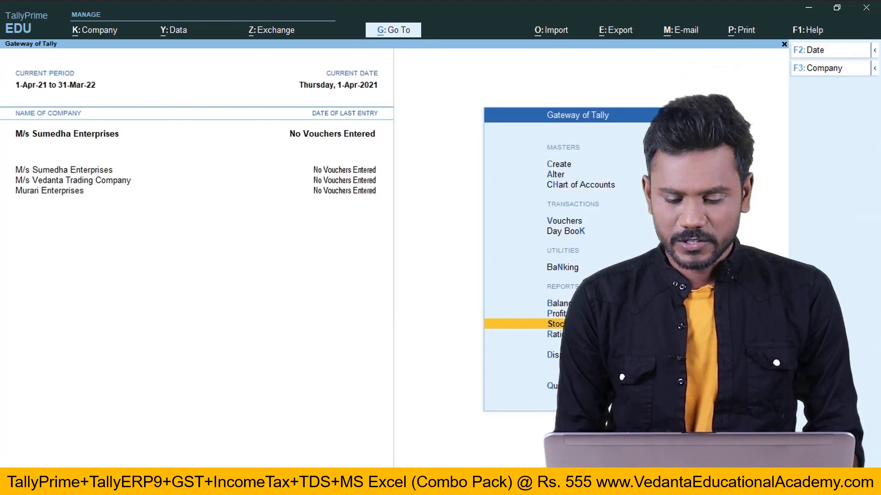
Start creating a new stock item under the Inventory Masters.
{"action": "key", "text": "Up"}
{"action": "key", "text": "Up"}
{"action": "key", "text": "Up"}
{"action": "key", "text": "Up"}
{"action": "key", "text": "Up"}
{"action": "key", "text": "Up"}
{"action": "key", "text": "Up"}
{"action": "key", "text": "Up"}
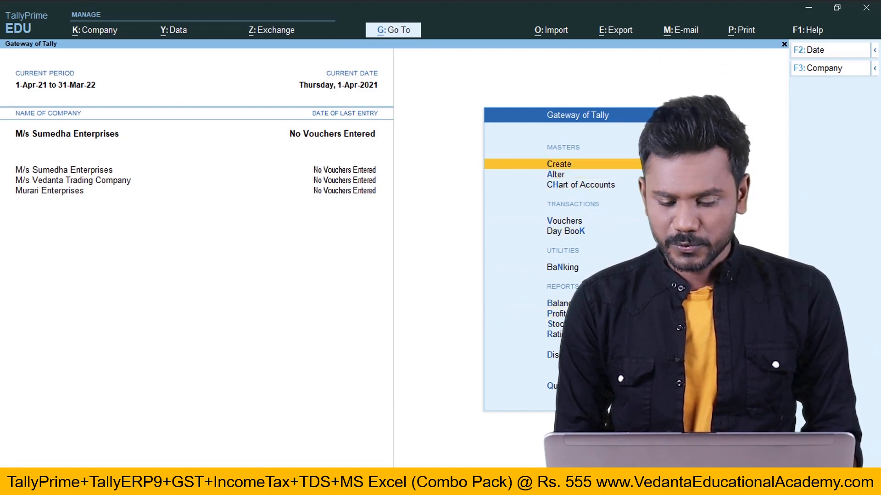
{"action": "key", "text": "Return"}
{"action": "key", "text": "Down"}
{"action": "key", "text": "Down"}
{"action": "key", "text": "Down"}
{"action": "key", "text": "Down"}
{"action": "key", "text": "Down"}
{"action": "key", "text": "Down"}
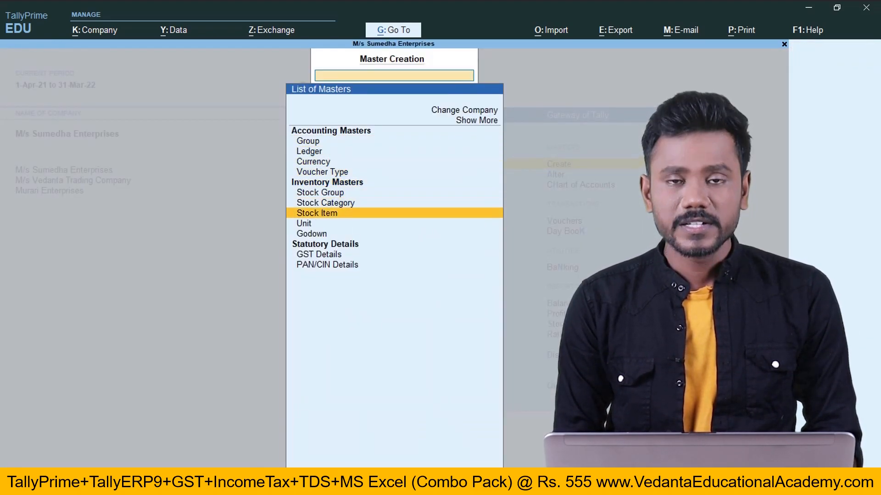
{"action": "key", "text": "Return"}
Copy the item name Dell Computers from the opening stocks section of the Word document and use it as the stock item's name.
{"action": "key", "text": "alt+Tab"}
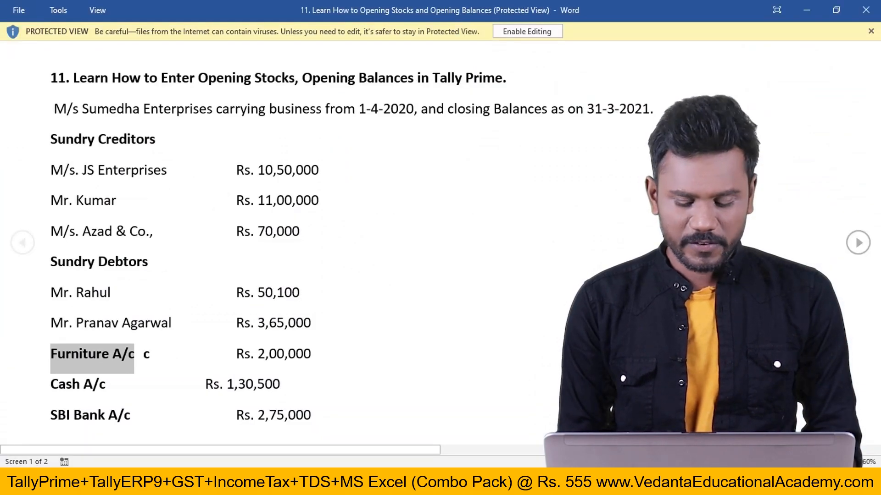
{"action": "key", "text": "Page_Down"}
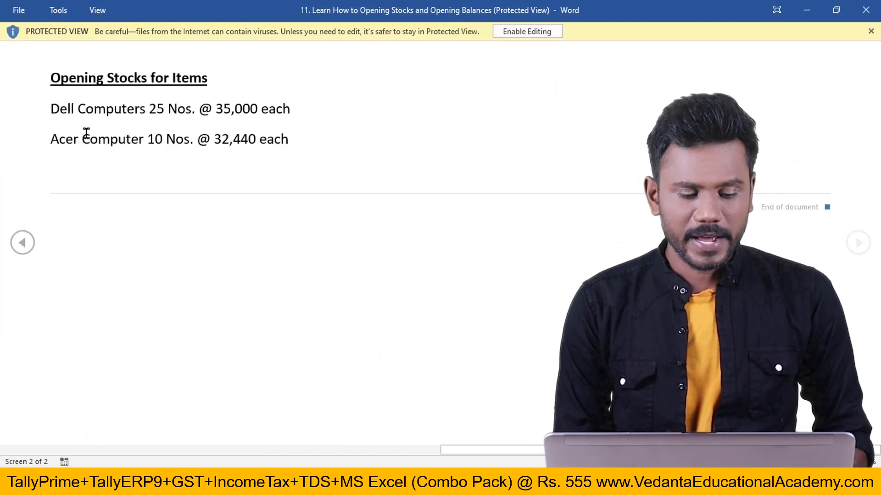
{"action": "left_click_drag", "start_coordinate": [64, 110], "coordinate": [125, 111]}
{"action": "key", "text": "ctrl+c"}
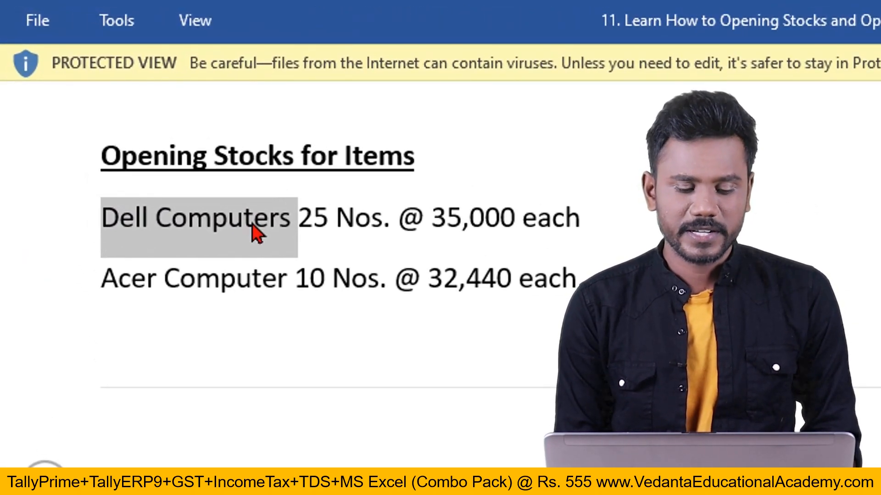
{"action": "key", "text": "alt+Tab"}
{"action": "key", "text": "ctrl+v"}
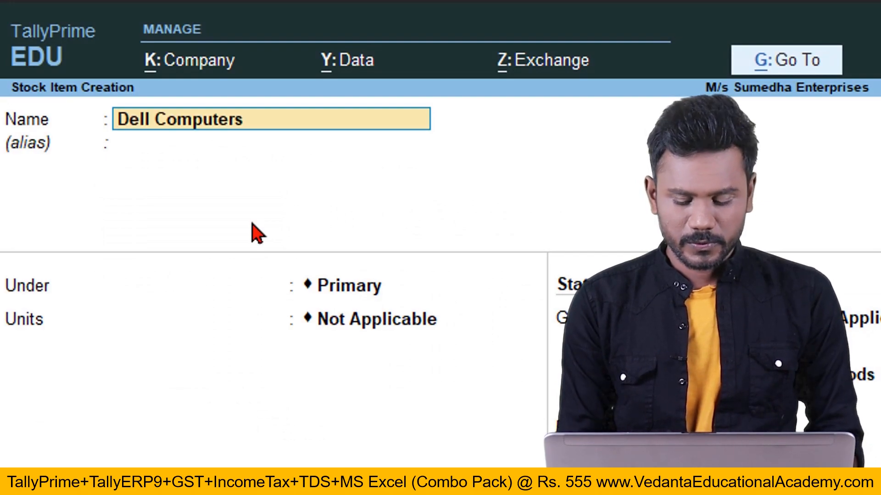
Keep Dell Computers under Primary and create the unit Nos as its unit of measure.
{"action": "key", "text": "Return"}
{"action": "key", "text": "Return"}
{"action": "key", "text": "Return"}
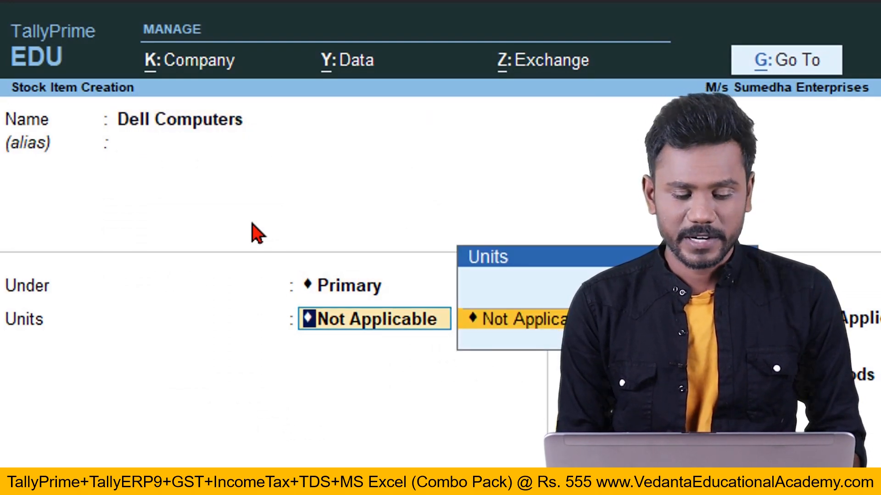
{"action": "key", "text": "alt+c"}
{"action": "type", "text": "Nos"}
{"action": "key", "text": "Return"}
{"action": "key", "text": "Return"}
{"action": "key", "text": "Return"}
{"action": "key", "text": "Return"}
Set the opening balance of Dell Computers to 25 Nos at a rate of 35,000 per Nos and save the item.
{"action": "key", "text": "Return"}
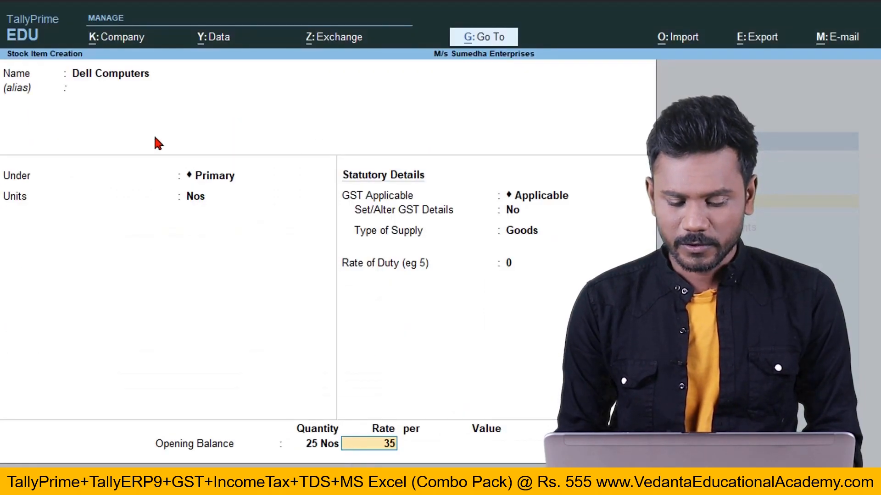
{"action": "key", "text": "Return"}
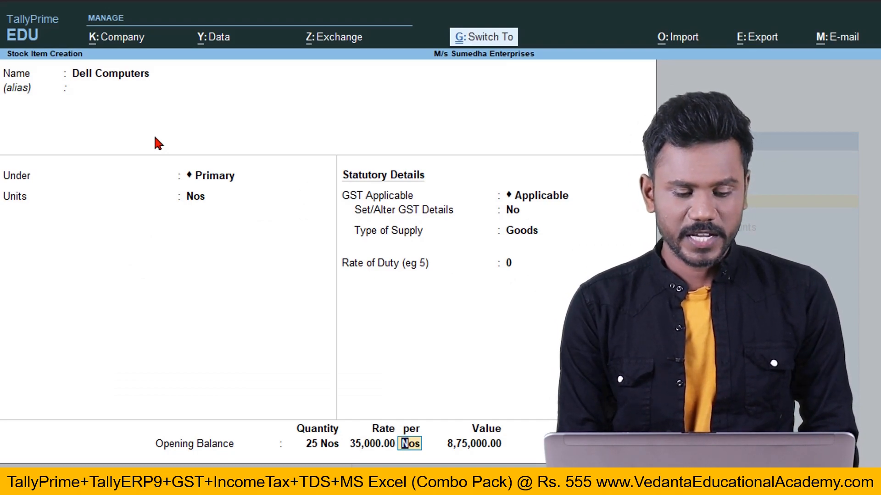
{"action": "key", "text": "ctrl+a"}
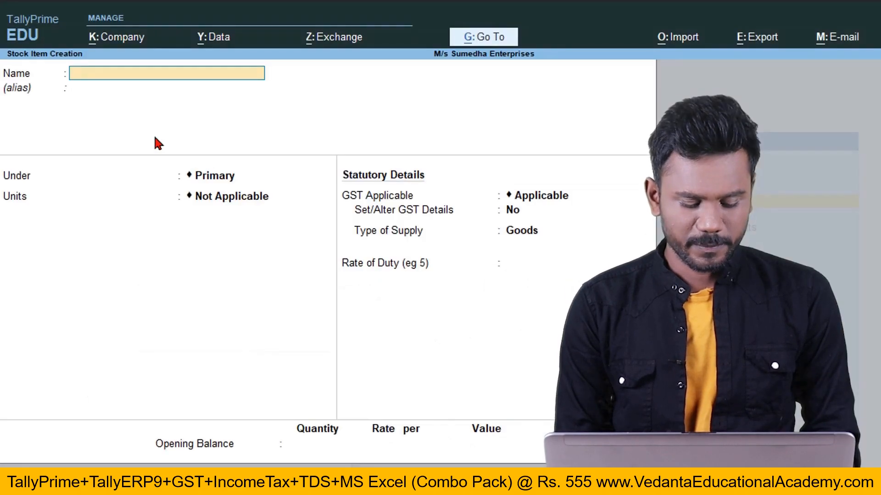
Name the next stock item Acer Computer, keep it under Primary with default GST details, and assign it the unit Nos.
{"action": "type", "text": "Ace"}
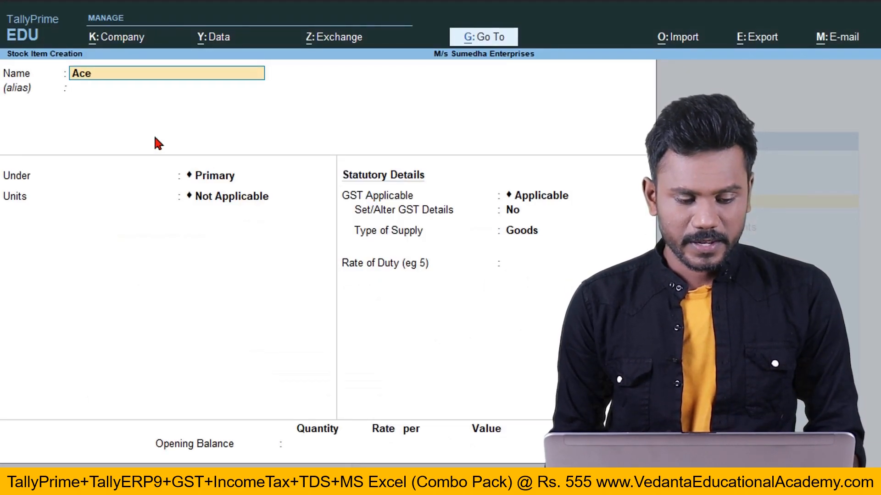
{"action": "type", "text": "r Computer"}
{"action": "key", "text": "Return"}
{"action": "key", "text": "Return"}
{"action": "key", "text": "Return"}
{"action": "key", "text": "Down"}
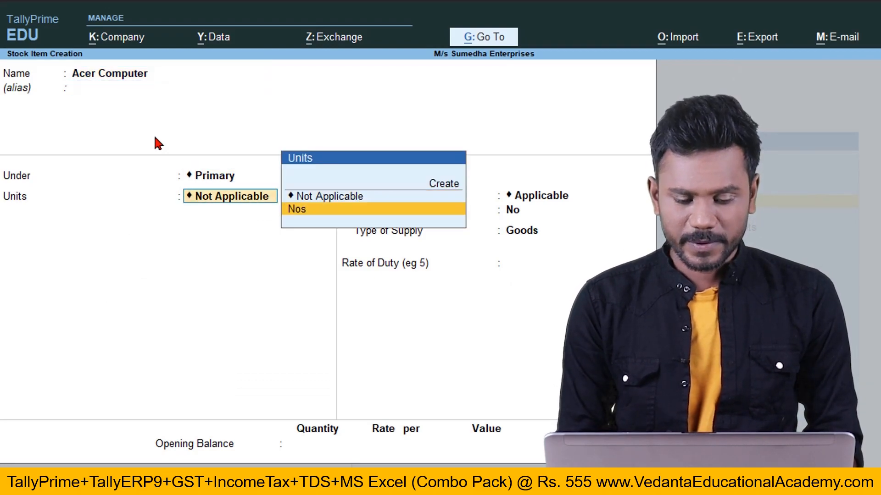
{"action": "key", "text": "Return"}
{"action": "key", "text": "Return"}
{"action": "key", "text": "Return"}
{"action": "key", "text": "Return"}
Set Acer Computer's opening balance from the Word document to 10 Nos at 32,440 per Nos, save the item and quit stock item creation.
{"action": "key", "text": "alt+Tab"}
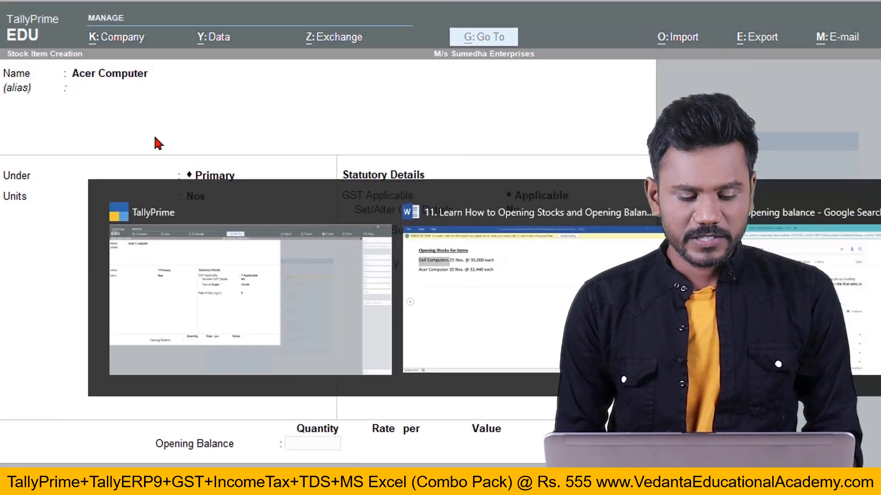
{"action": "left_click", "coordinate": [190, 174]}
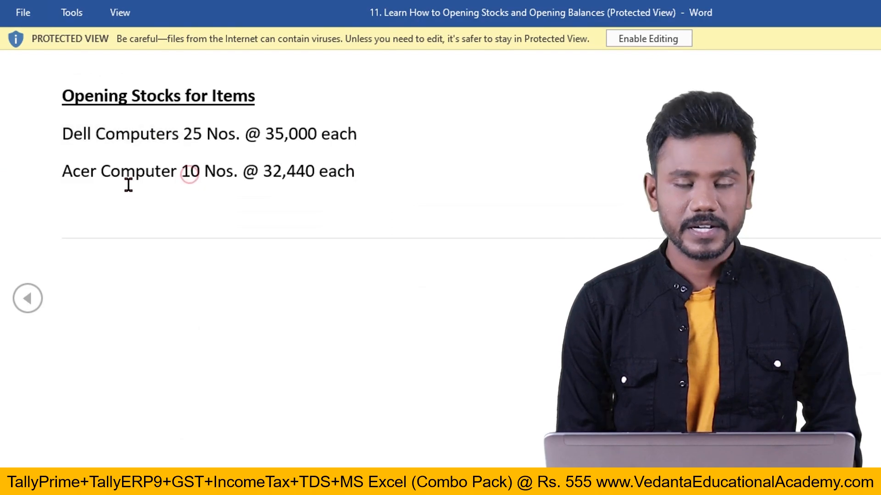
{"action": "key", "text": "alt+Tab"}
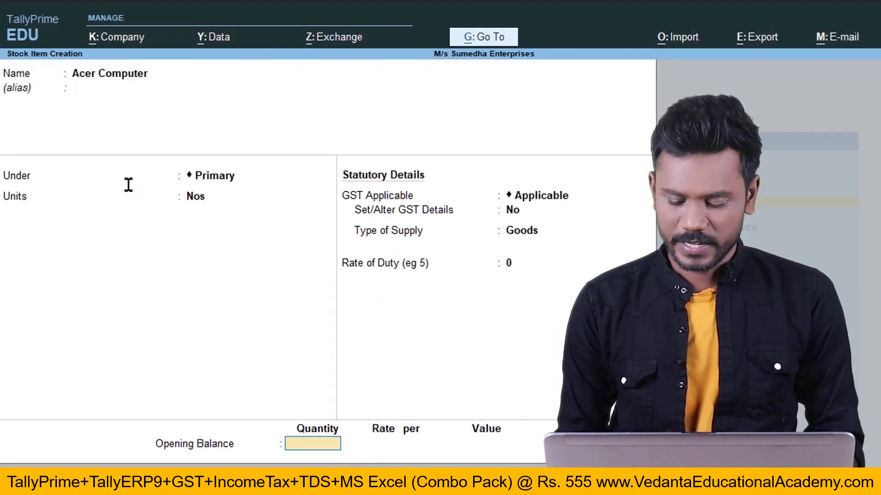
{"action": "type", "text": "10"}
{"action": "key", "text": "Return"}
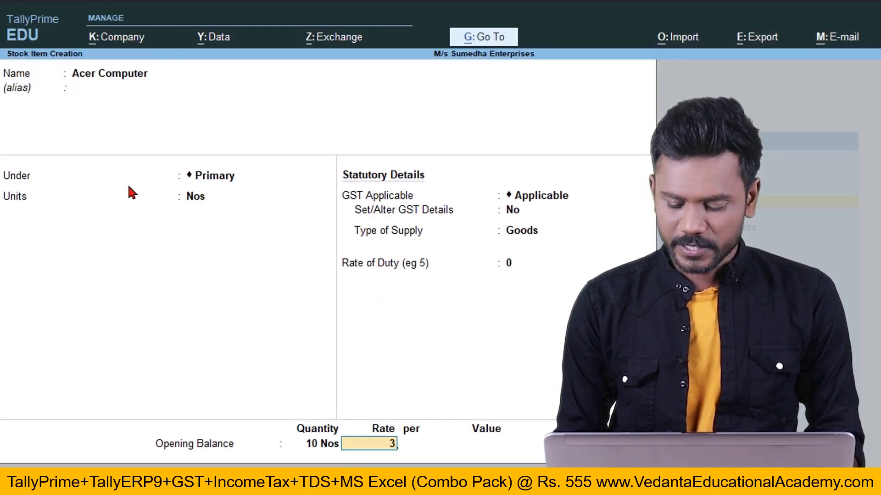
{"action": "type", "text": "32440"}
{"action": "key", "text": "Return"}
{"action": "key", "text": "Return"}
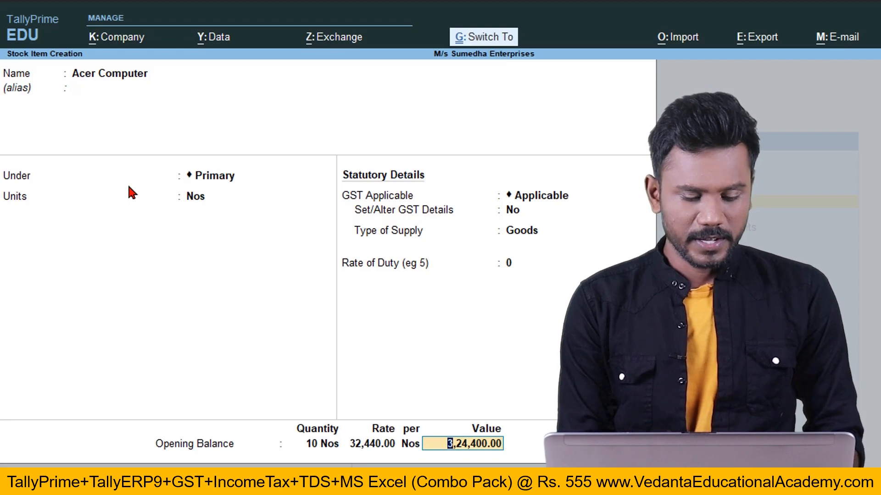
{"action": "key", "text": "Return"}
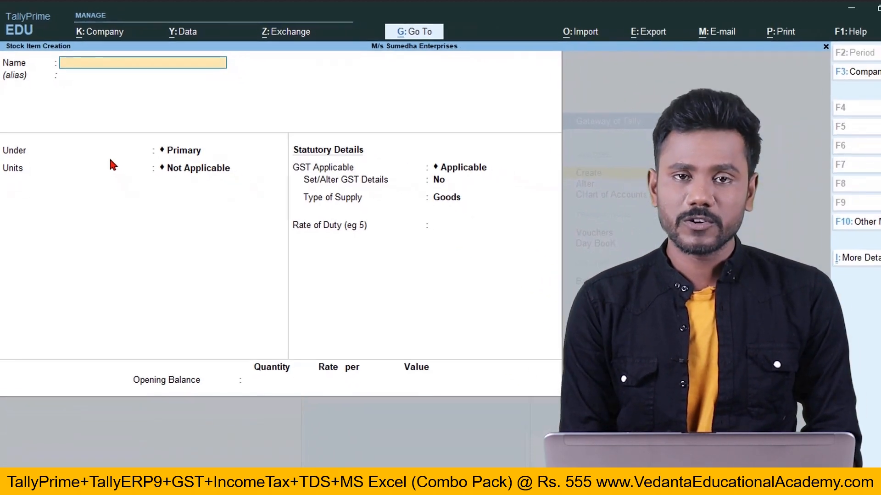
{"action": "key", "text": "Escape"}
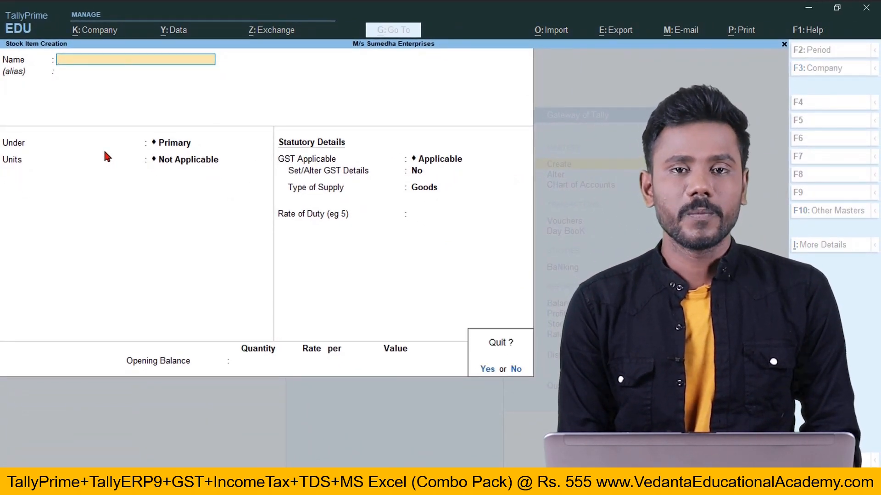
{"action": "key", "text": "y"}
{"action": "key", "text": "Escape"}
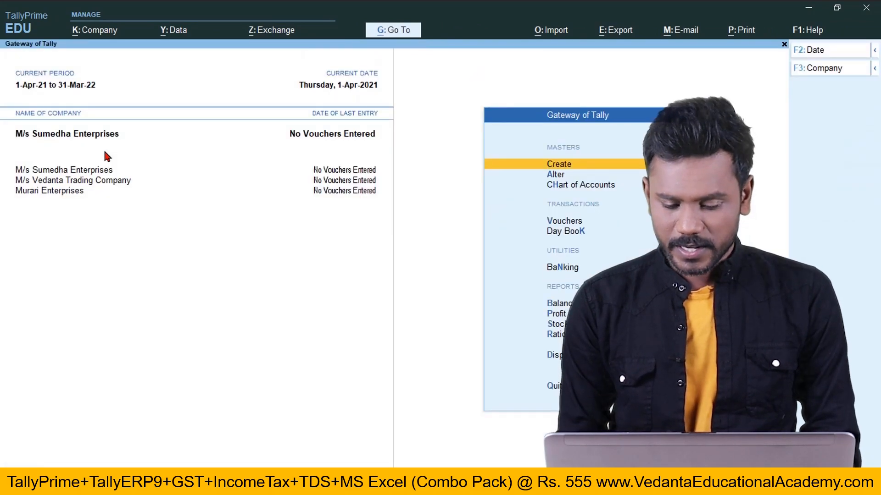
Open the Stock Summary report and drill down into the monthly summary of Acer Computer.
{"action": "key", "text": "Down"}
{"action": "key", "text": "Down"}
{"action": "key", "text": "Down"}
{"action": "key", "text": "Down"}
{"action": "key", "text": "Down"}
{"action": "key", "text": "Down"}
{"action": "key", "text": "Down"}
{"action": "key", "text": "Down"}
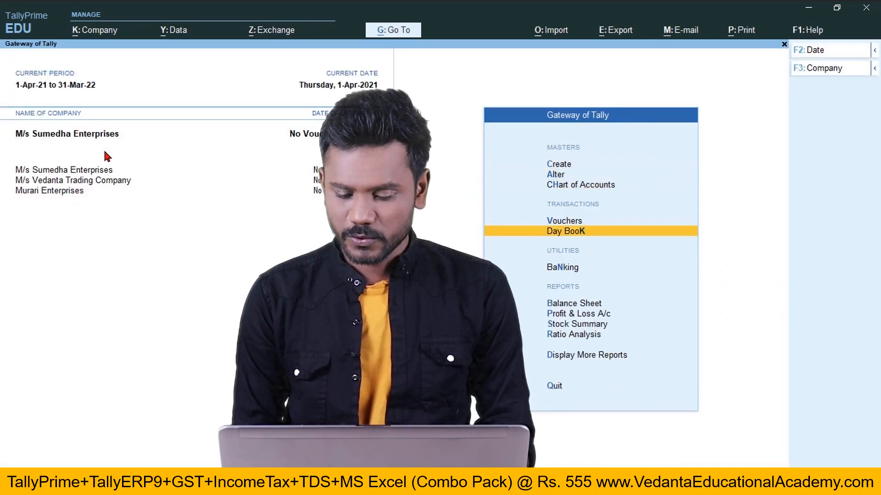
{"action": "key", "text": "Return"}
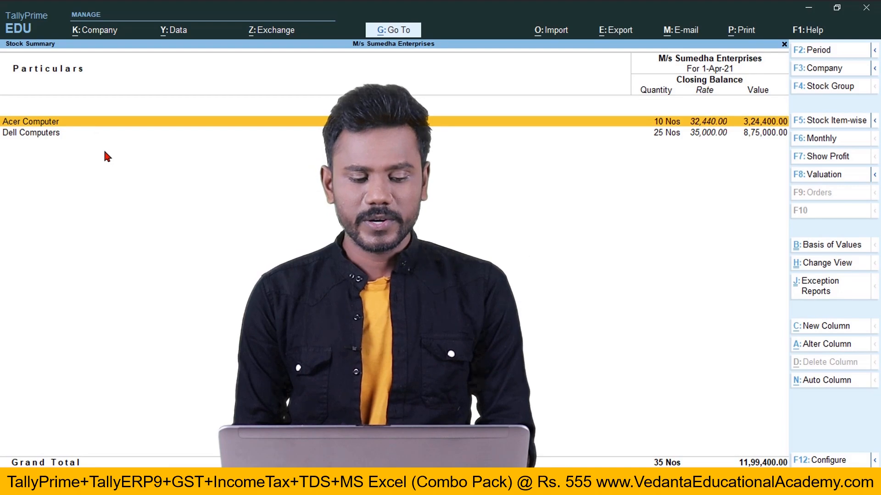
{"action": "key", "text": "Return"}
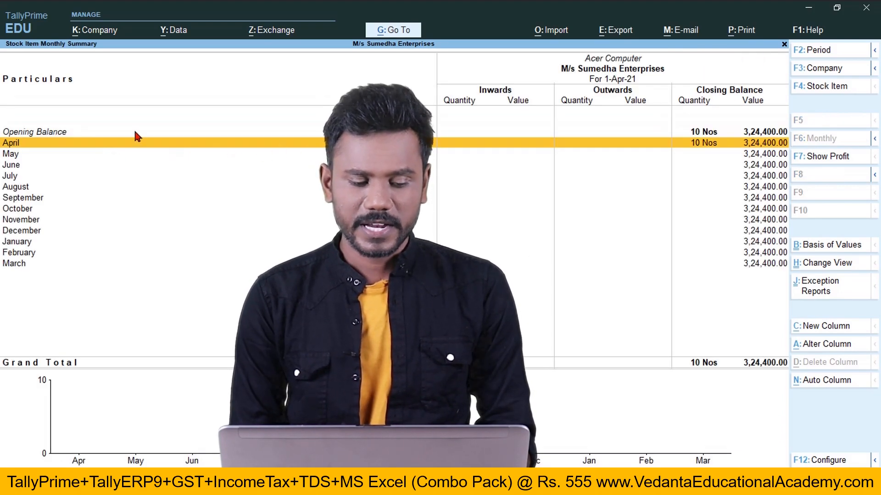